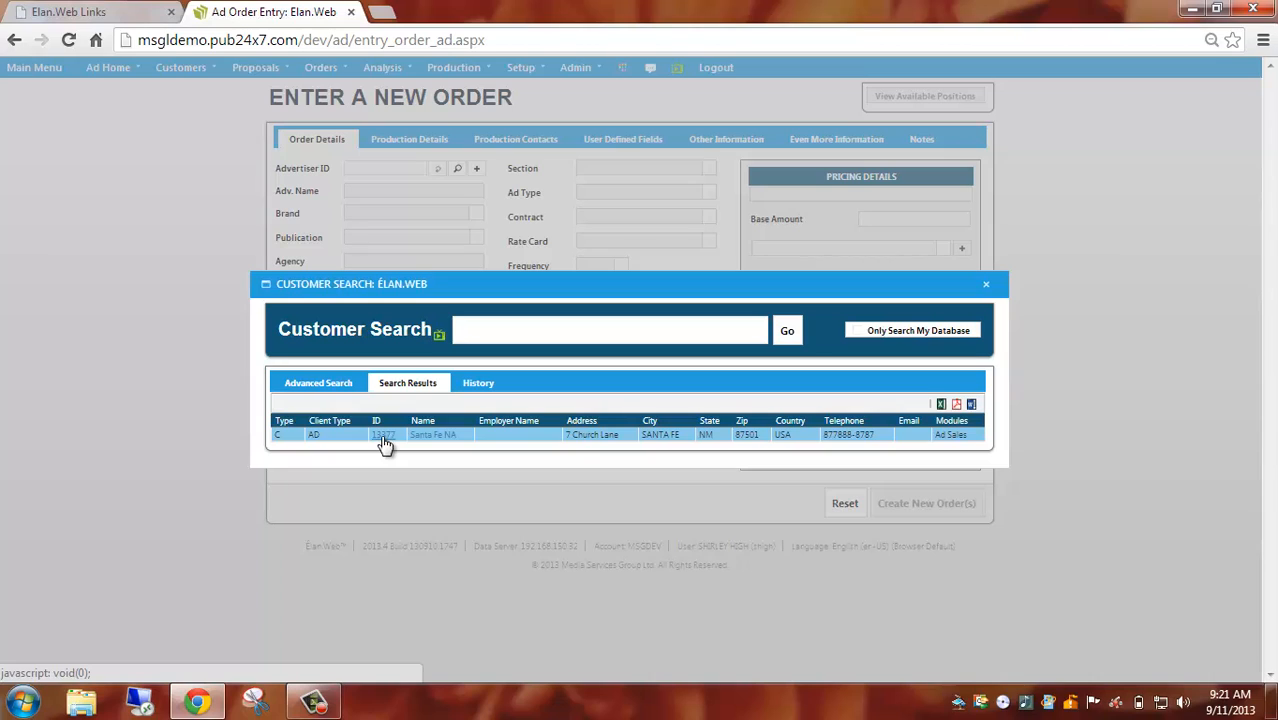
Choose Santa Fe NA from the customer search results as the advertiser and set the brand to MESA.
{"action": "left_click", "coordinate": [383, 438]}
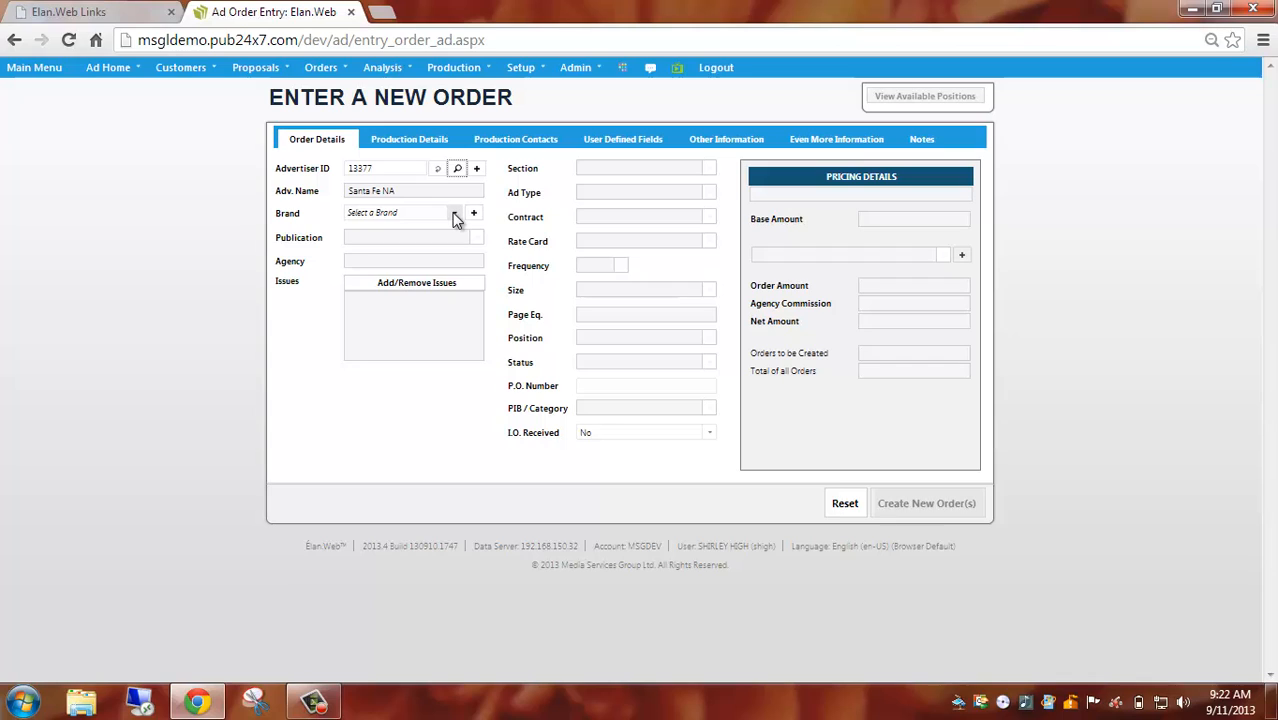
{"action": "left_click", "coordinate": [454, 217]}
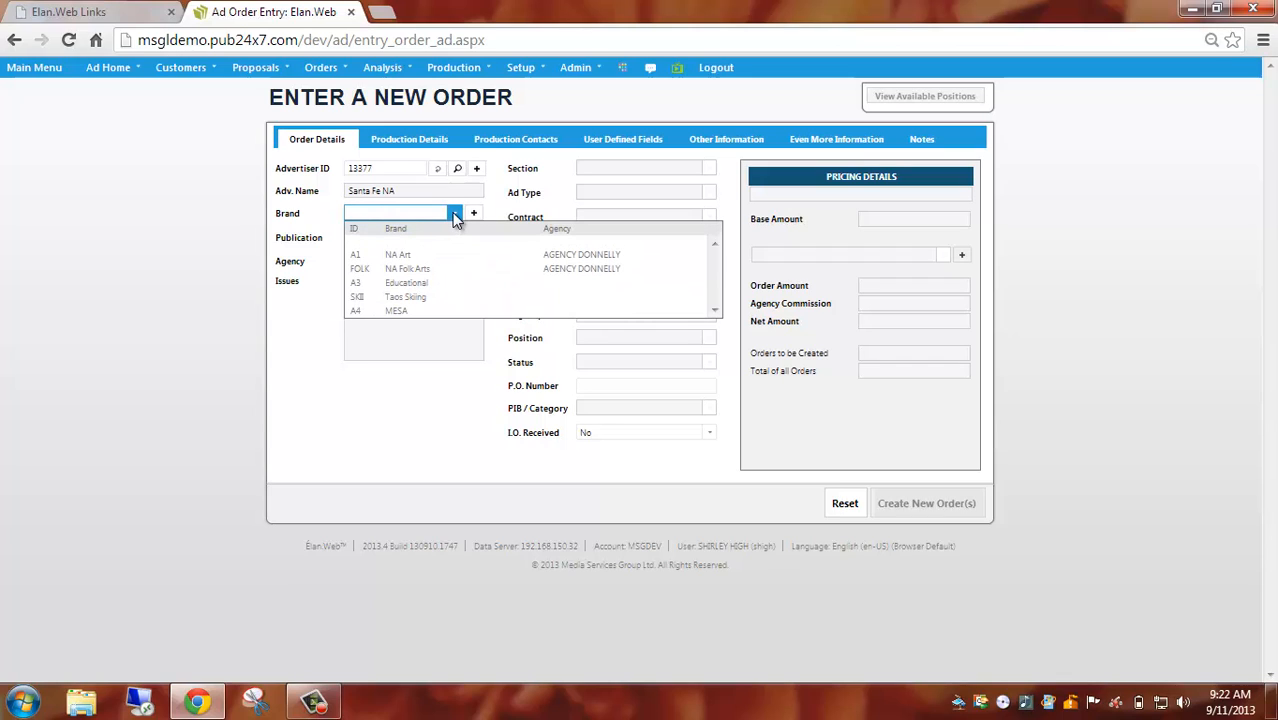
{"action": "left_click", "coordinate": [451, 311]}
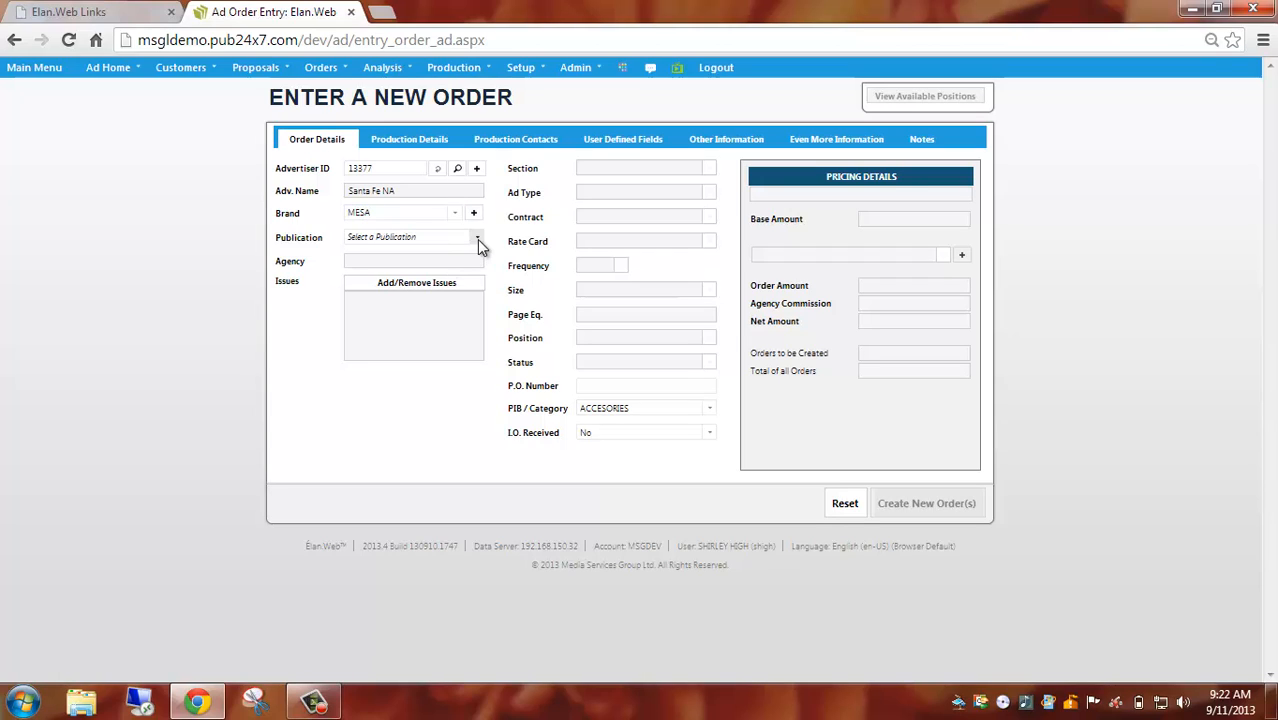
Set the order's publication to Road and Track, narrowing the publication choices with "road".
{"action": "left_click", "coordinate": [477, 239]}
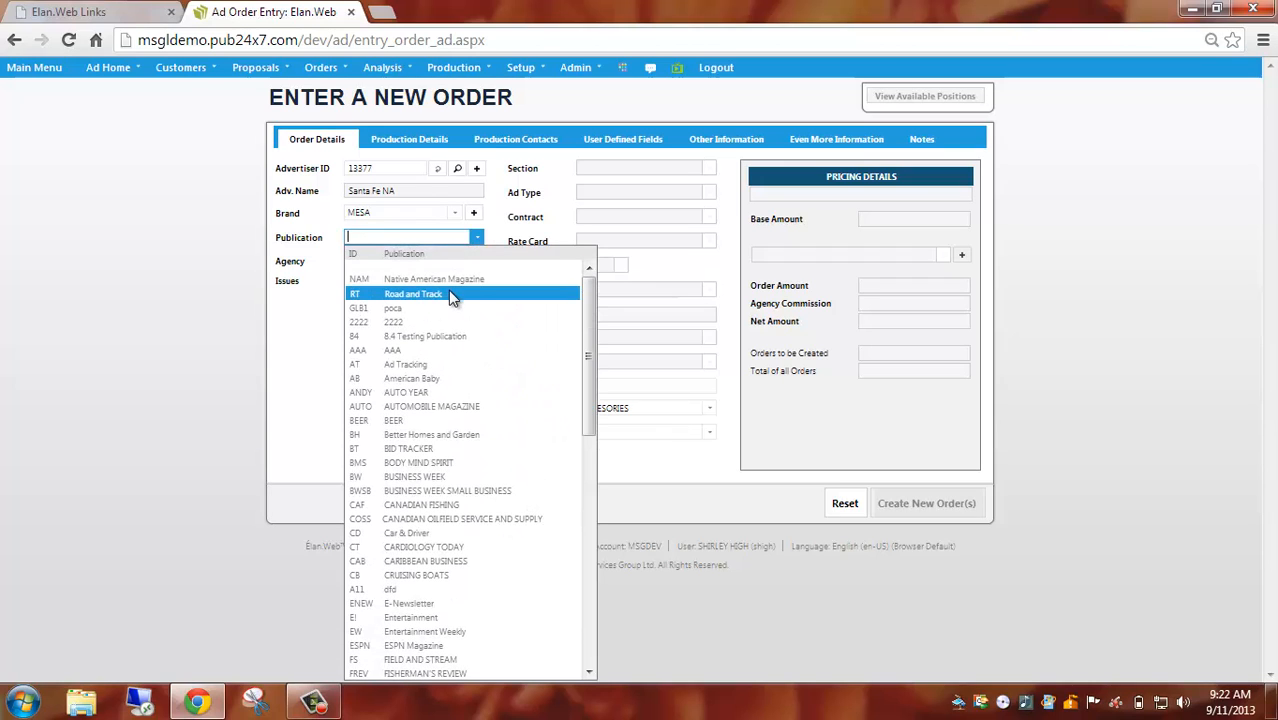
{"action": "type", "text": "ro"}
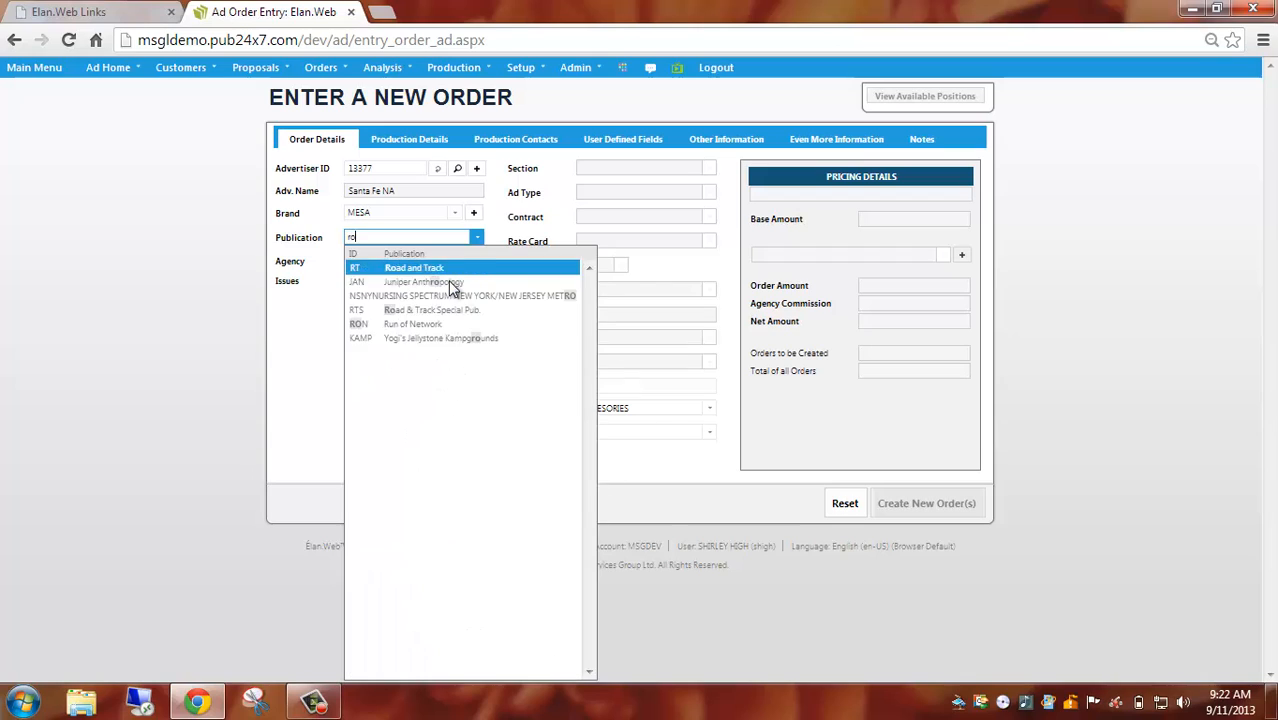
{"action": "type", "text": "ad"}
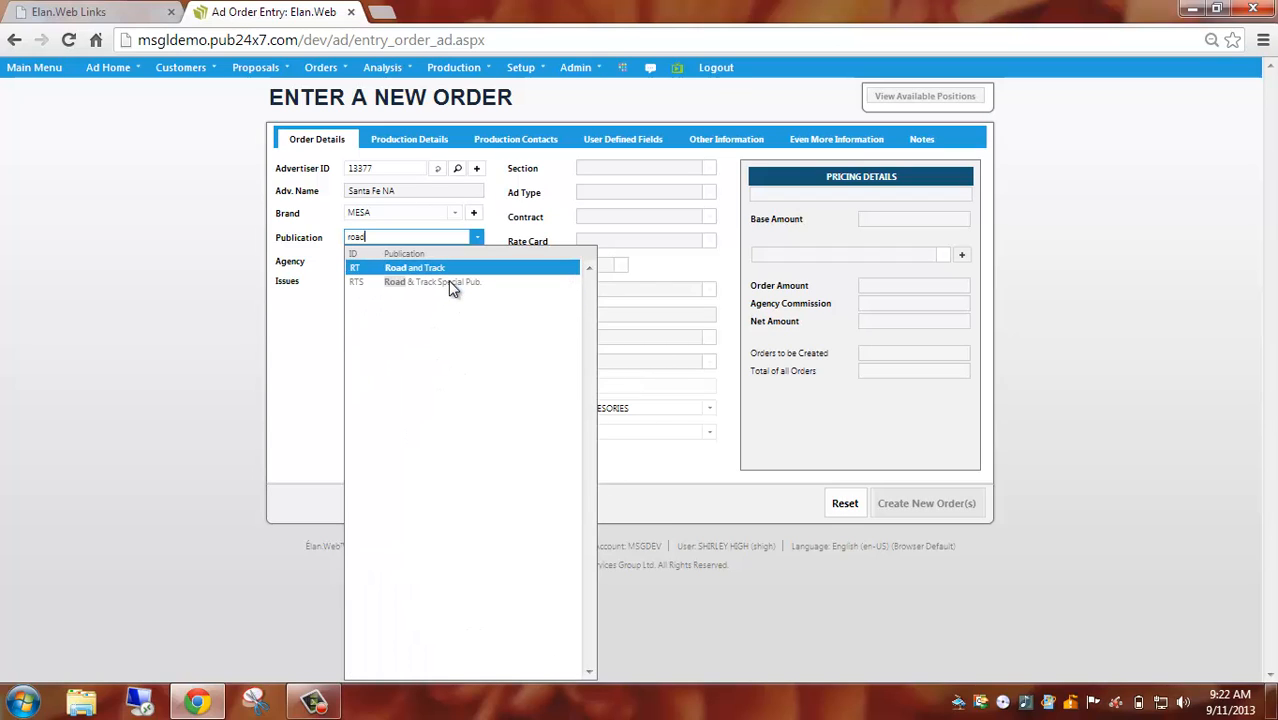
{"action": "left_click", "coordinate": [455, 269]}
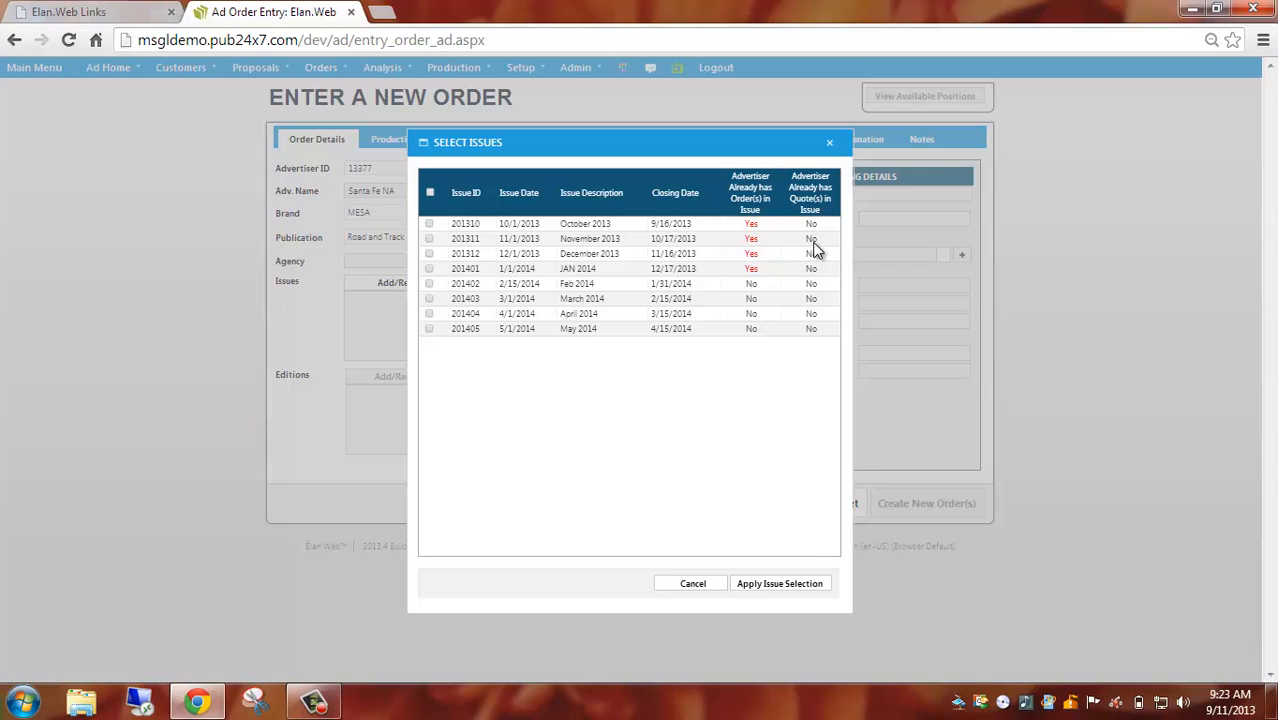
Select the December 2013 and April 2014 issues for the order and apply the issue selection.
{"action": "mouse_move", "coordinate": [752, 262]}
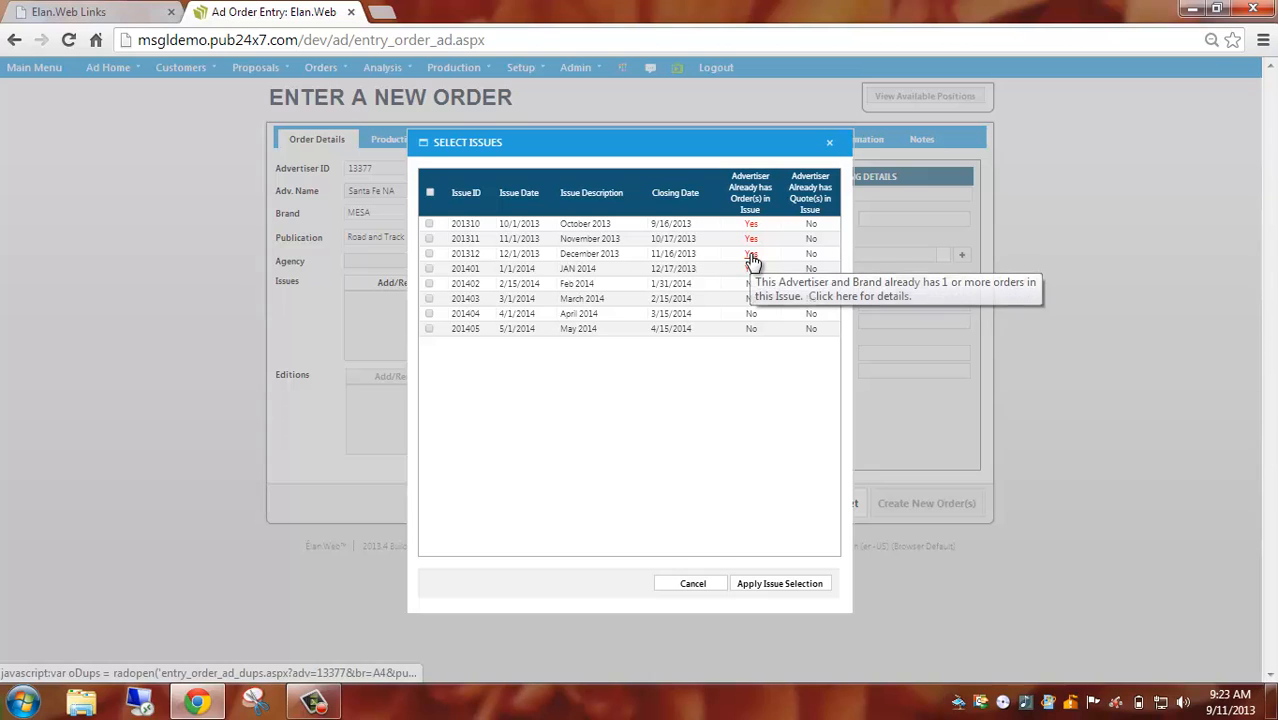
{"action": "left_click", "coordinate": [750, 253]}
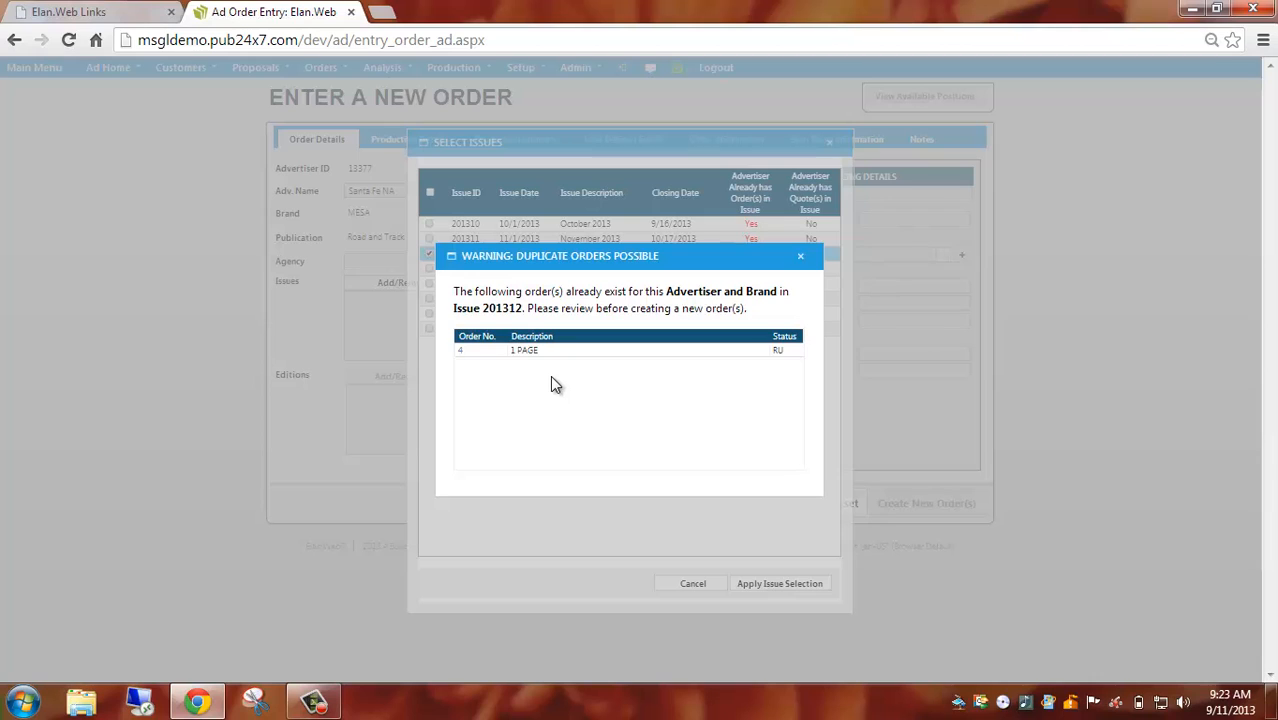
{"action": "left_click", "coordinate": [802, 260]}
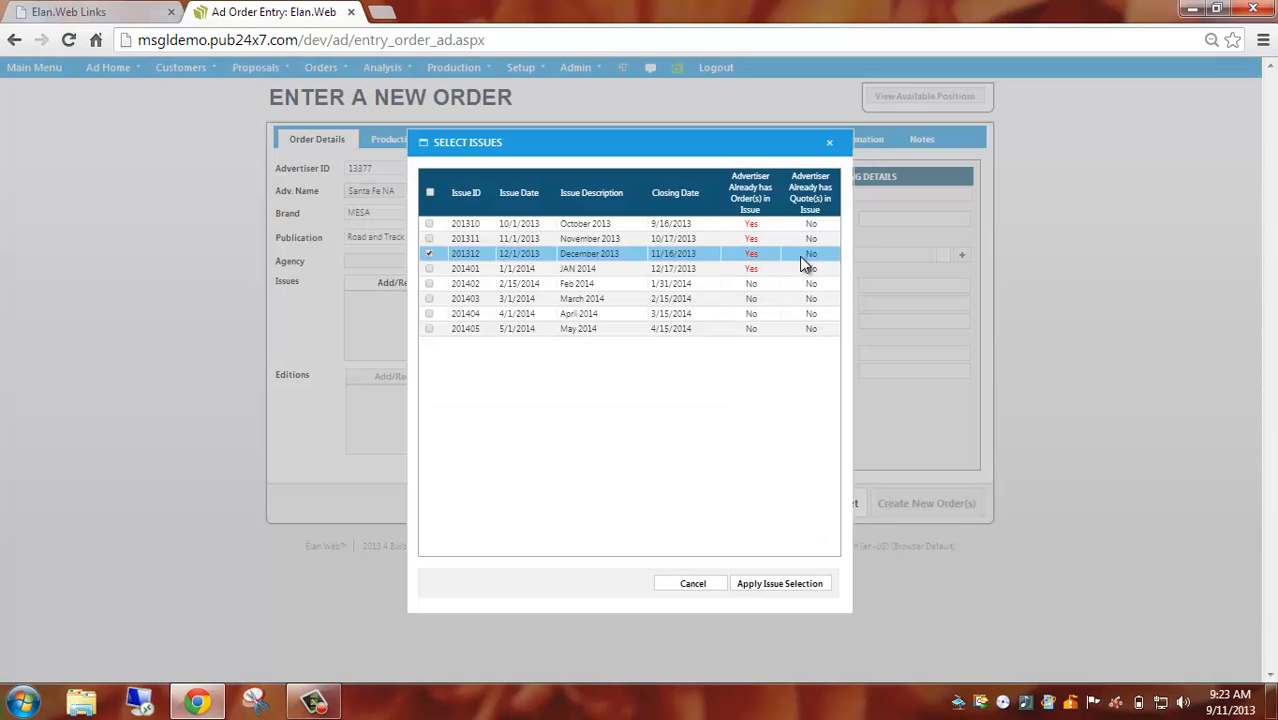
{"action": "left_click", "coordinate": [429, 314]}
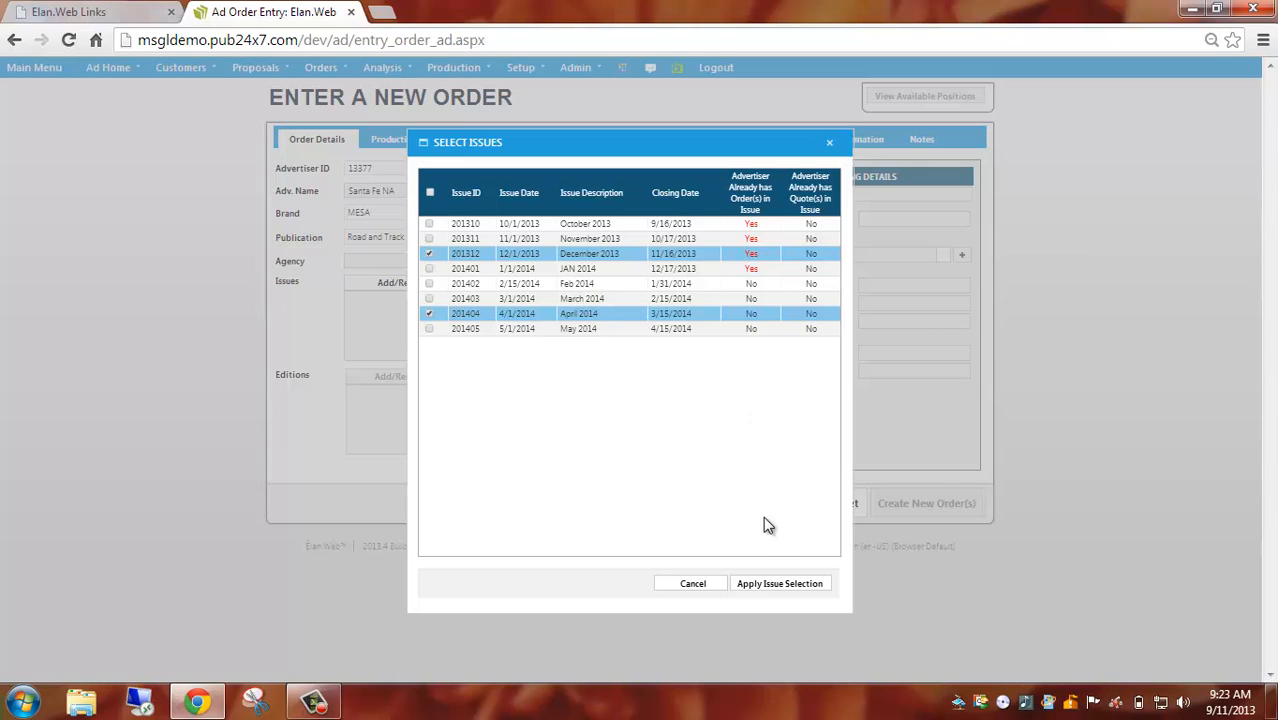
{"action": "left_click", "coordinate": [798, 590]}
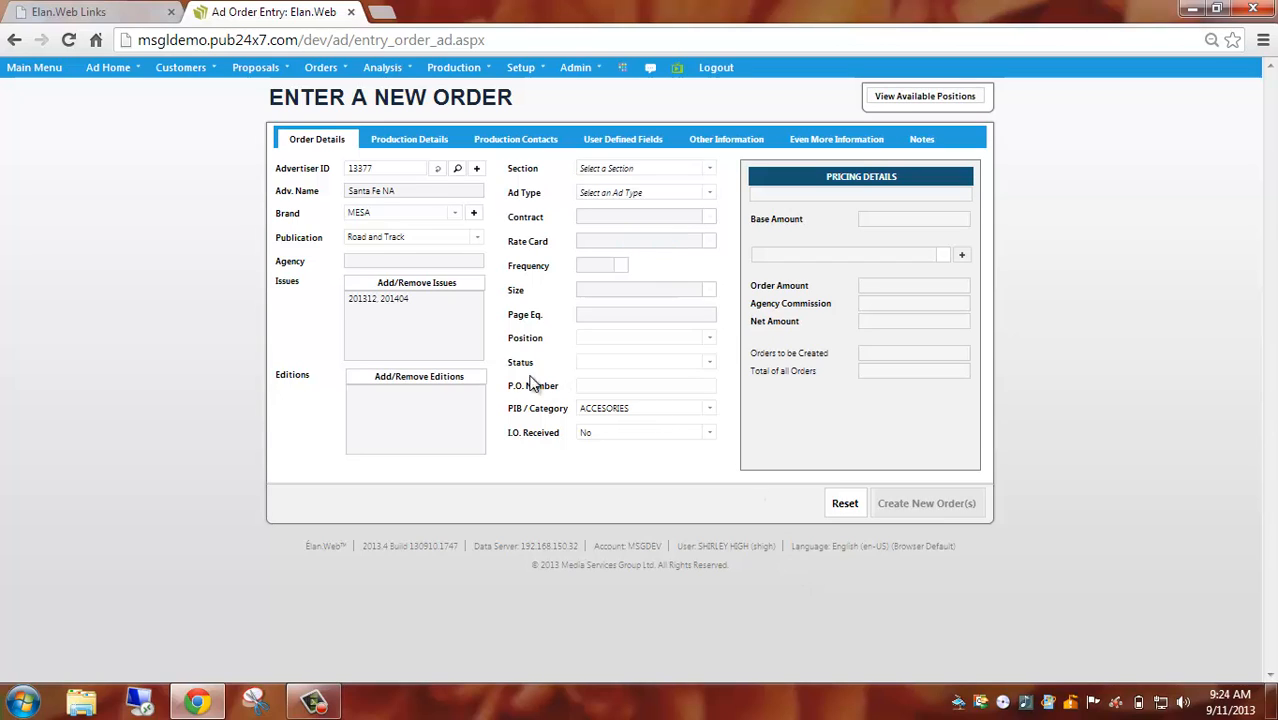
Select the North edition group, add the NATIONAL edition, and apply the editions to the order.
{"action": "left_click", "coordinate": [435, 383]}
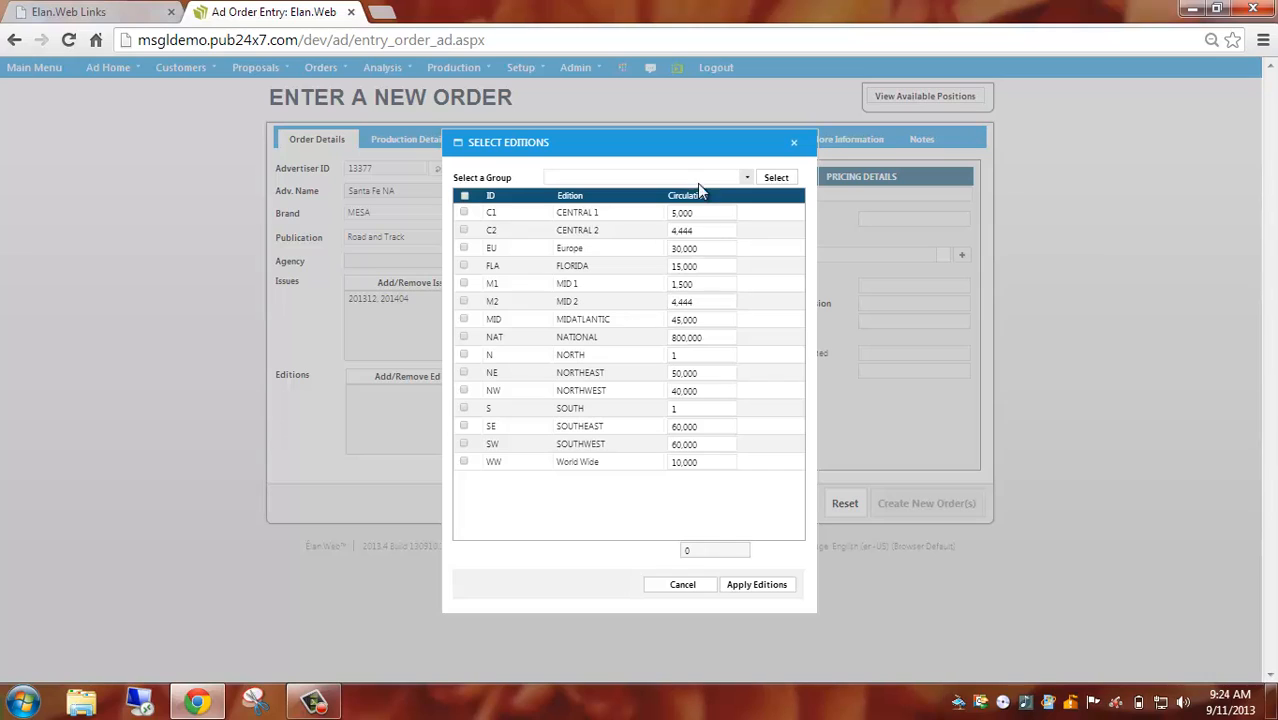
{"action": "left_click", "coordinate": [744, 177]}
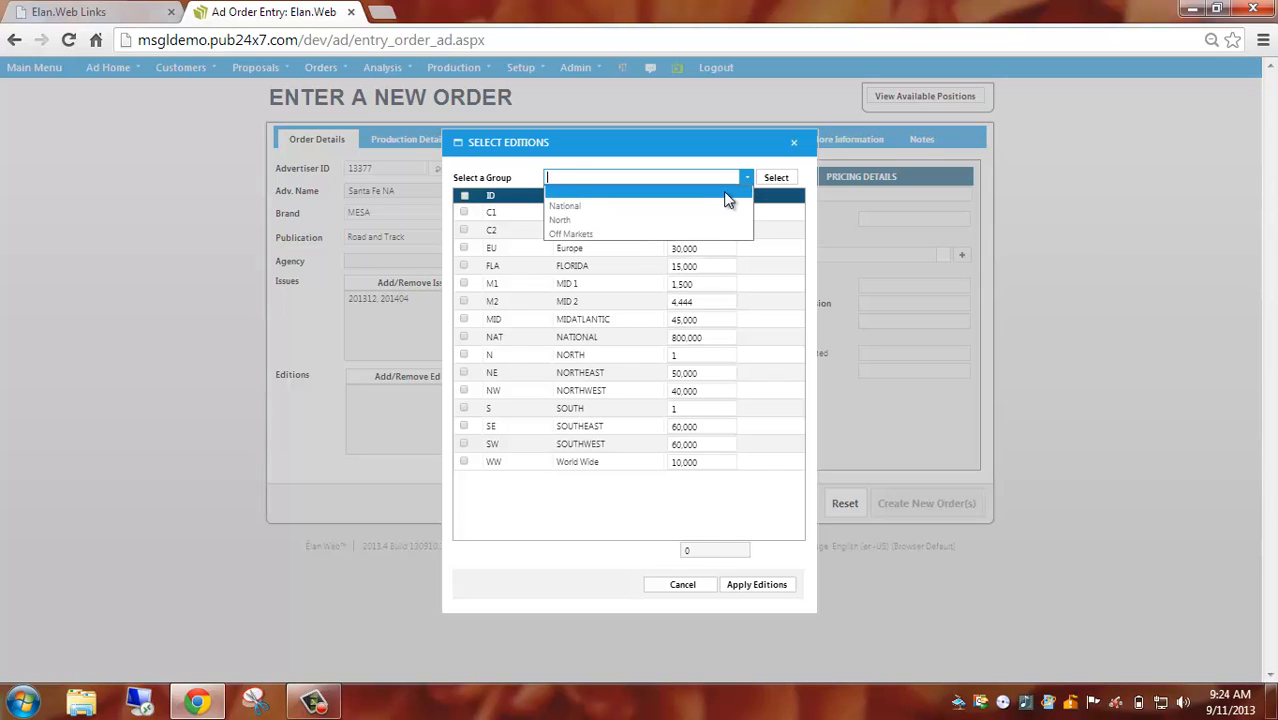
{"action": "left_click", "coordinate": [655, 220]}
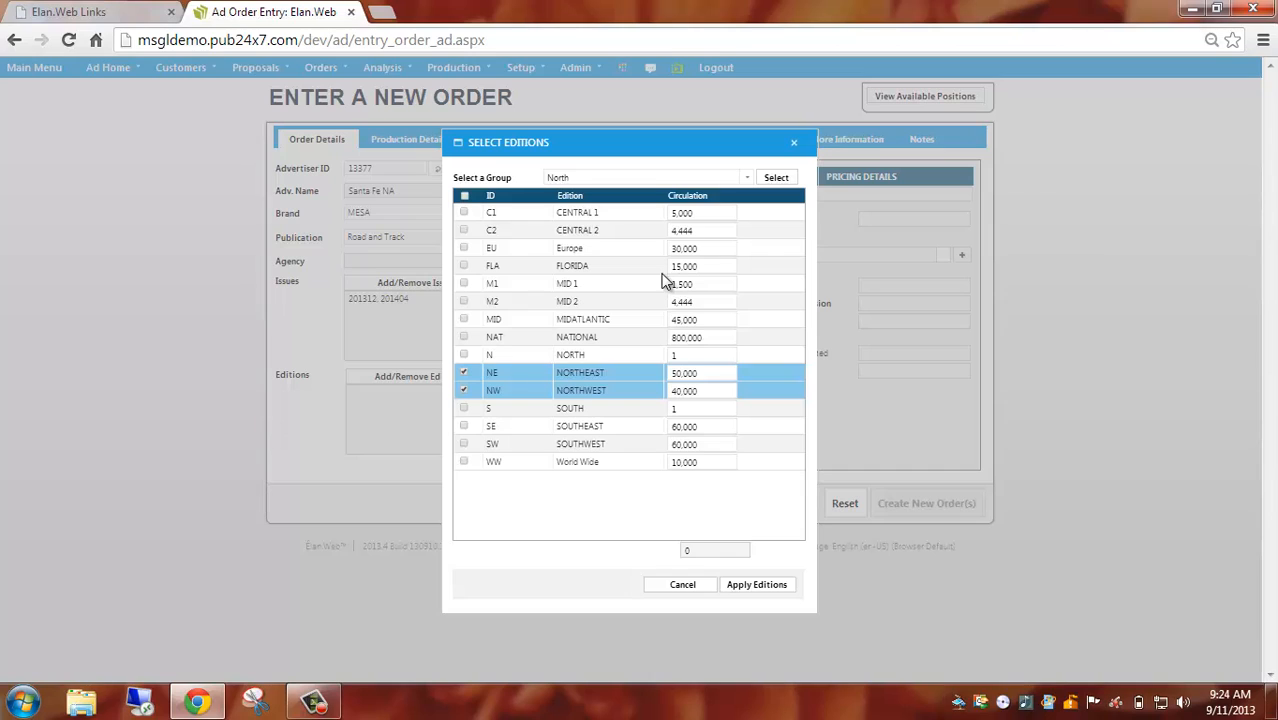
{"action": "left_click", "coordinate": [464, 339]}
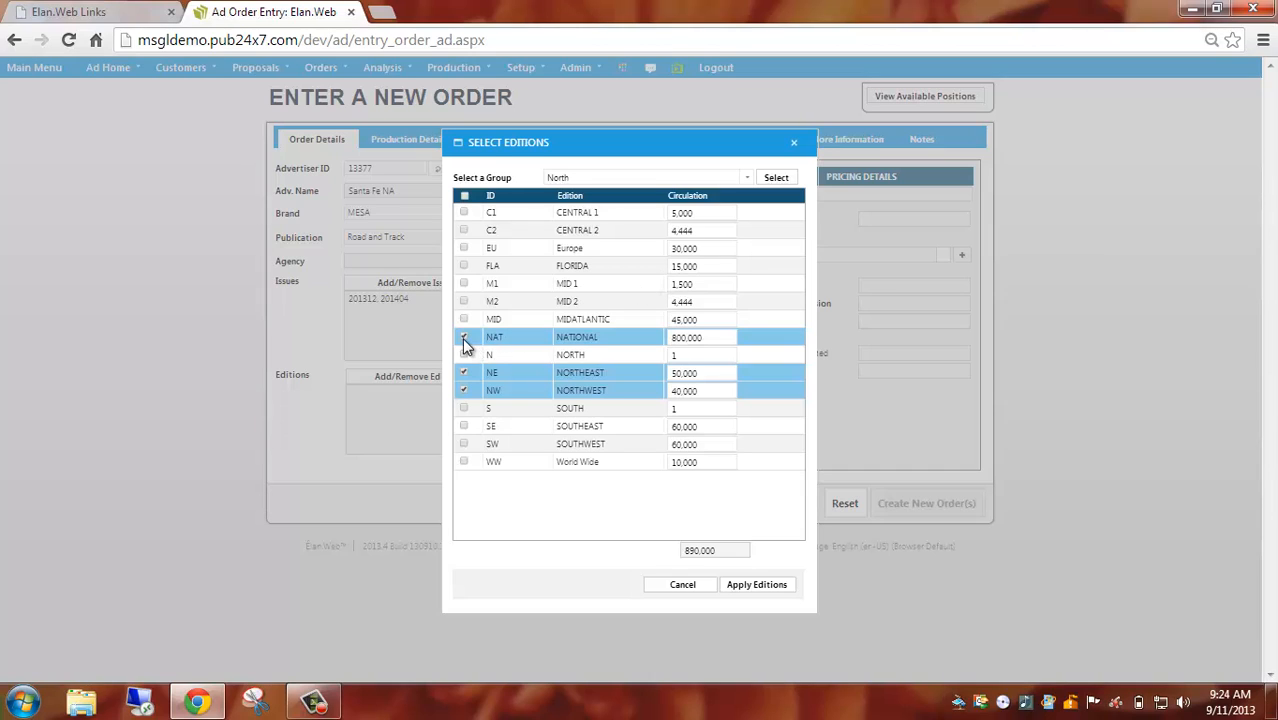
{"action": "left_click", "coordinate": [757, 586]}
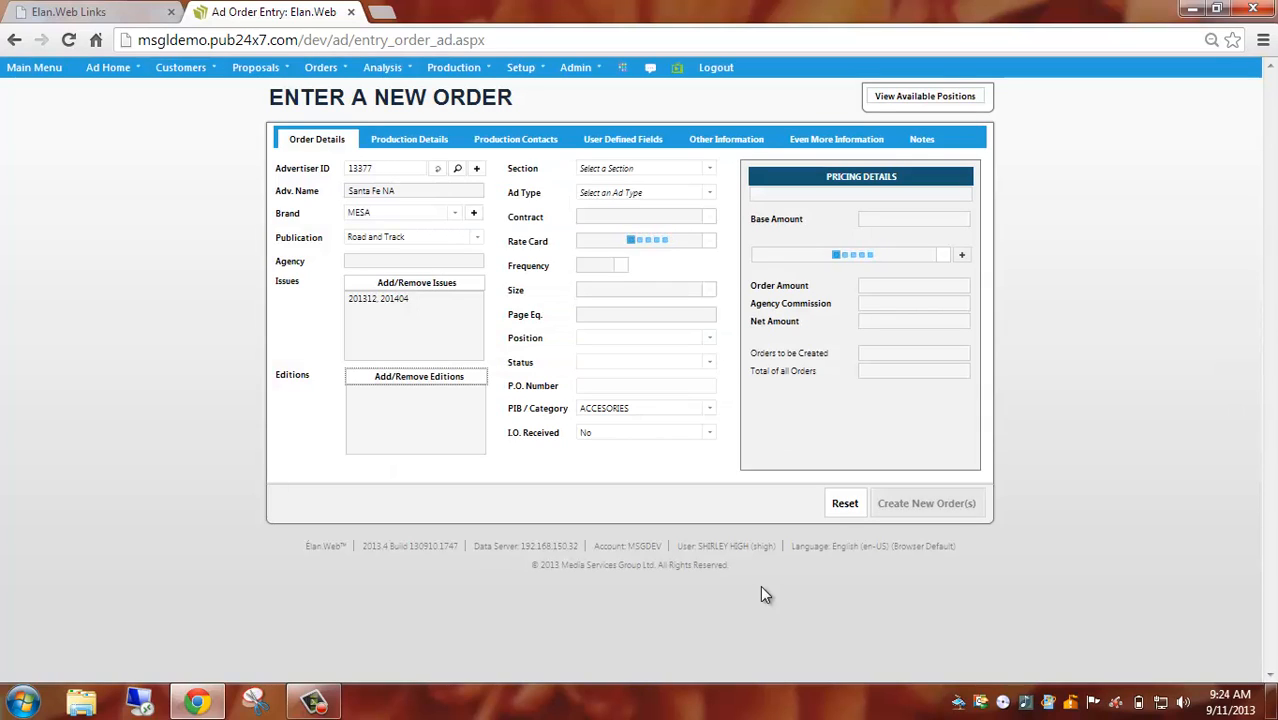
Set the order's section to Features and its ad type to Display.
{"action": "left_click", "coordinate": [709, 170]}
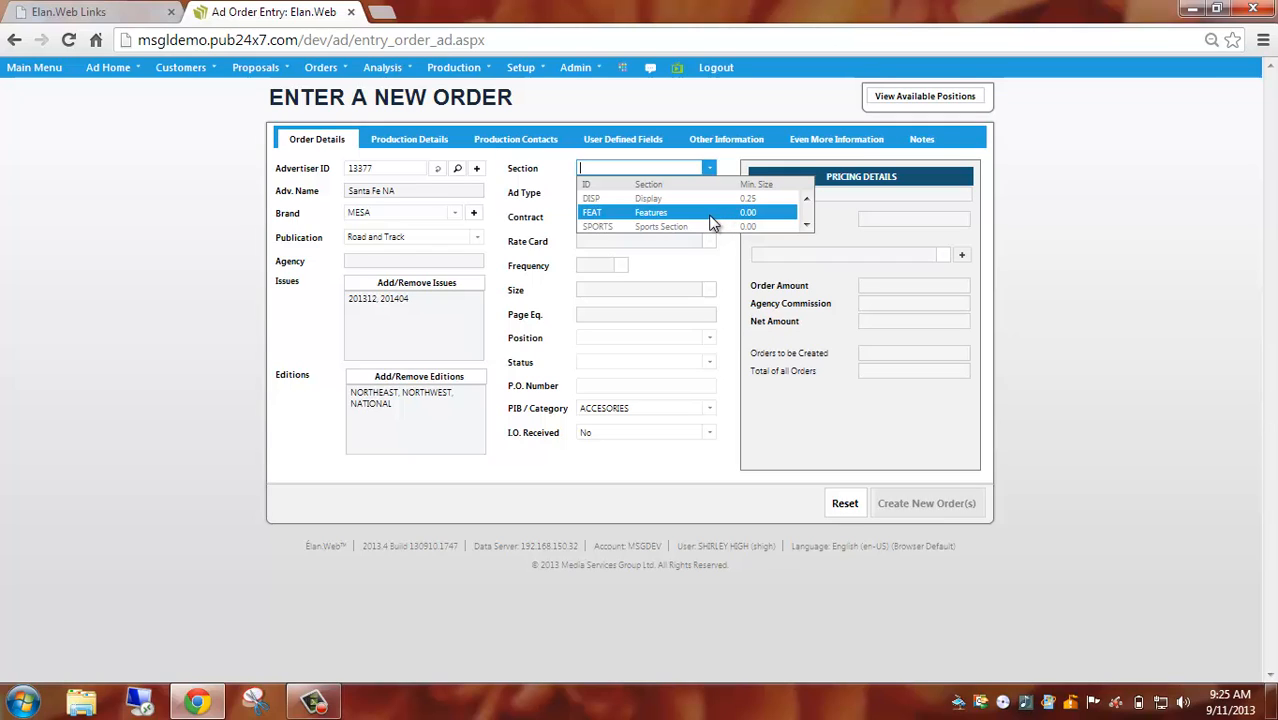
{"action": "left_click", "coordinate": [712, 213]}
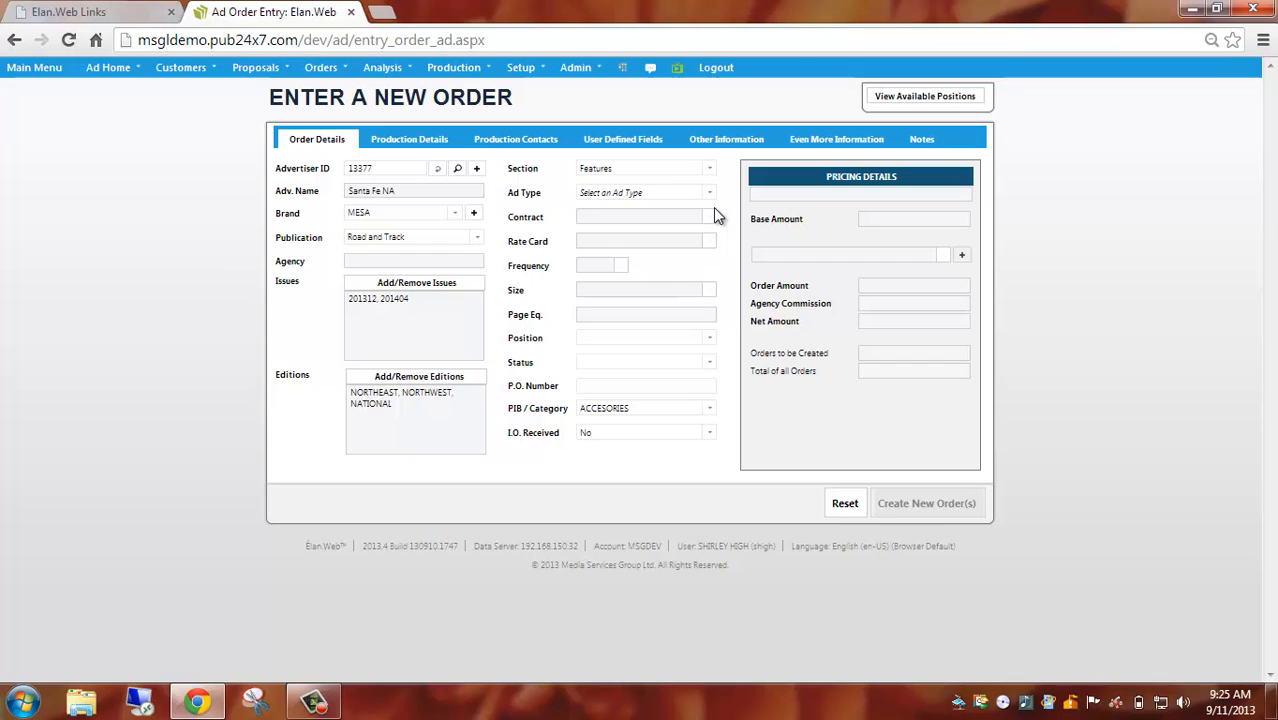
{"action": "left_click", "coordinate": [710, 192]}
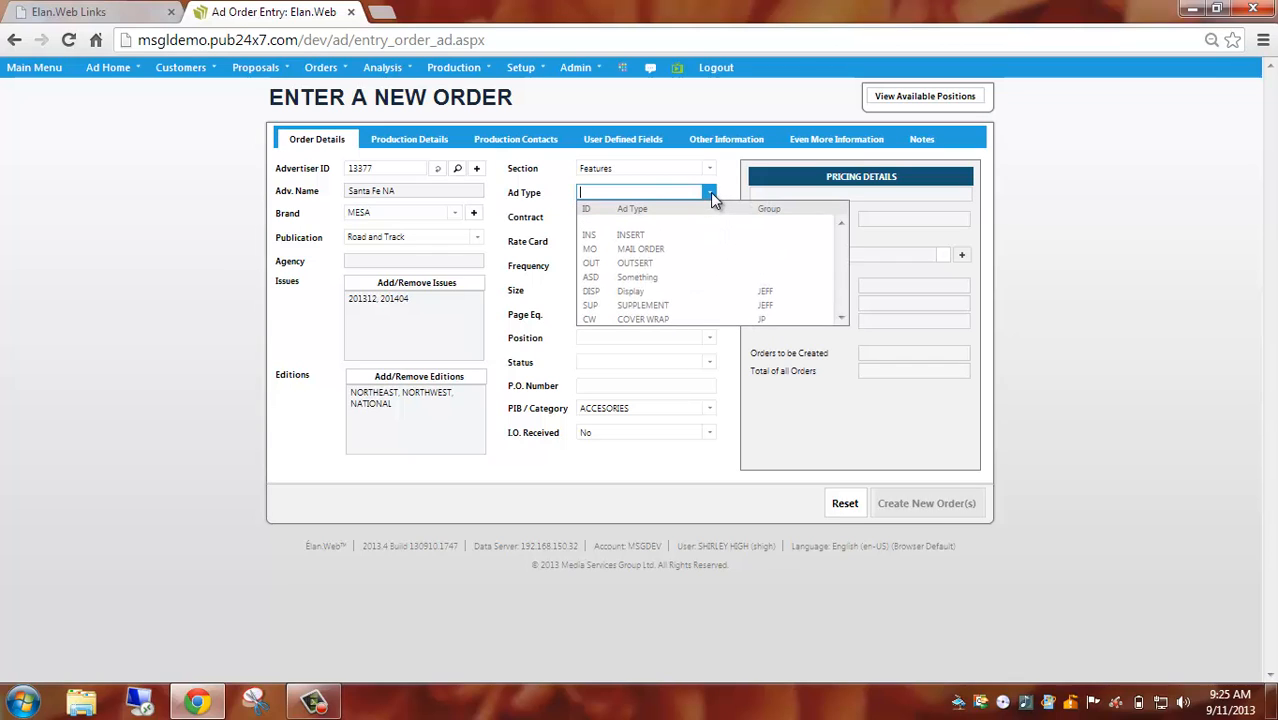
{"action": "left_click", "coordinate": [706, 293]}
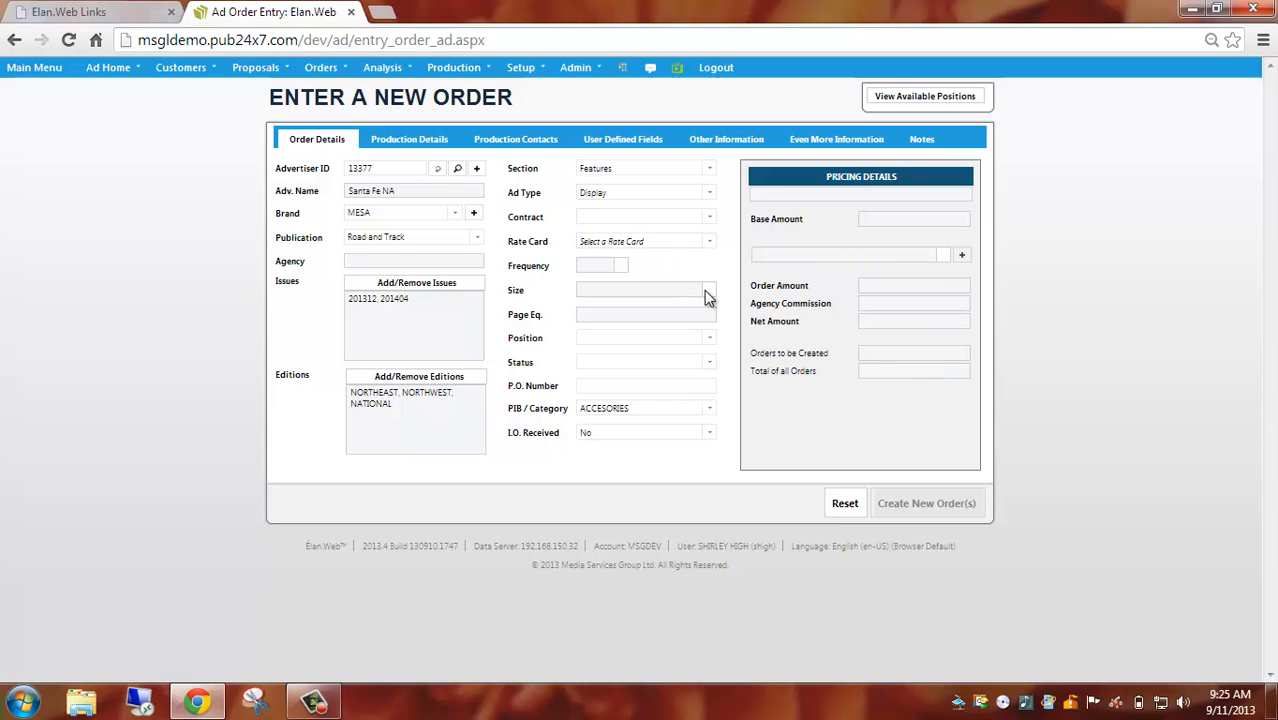
Assign the 2013 Display Advertising rate card and set the frequency to 3.
{"action": "left_click", "coordinate": [709, 242]}
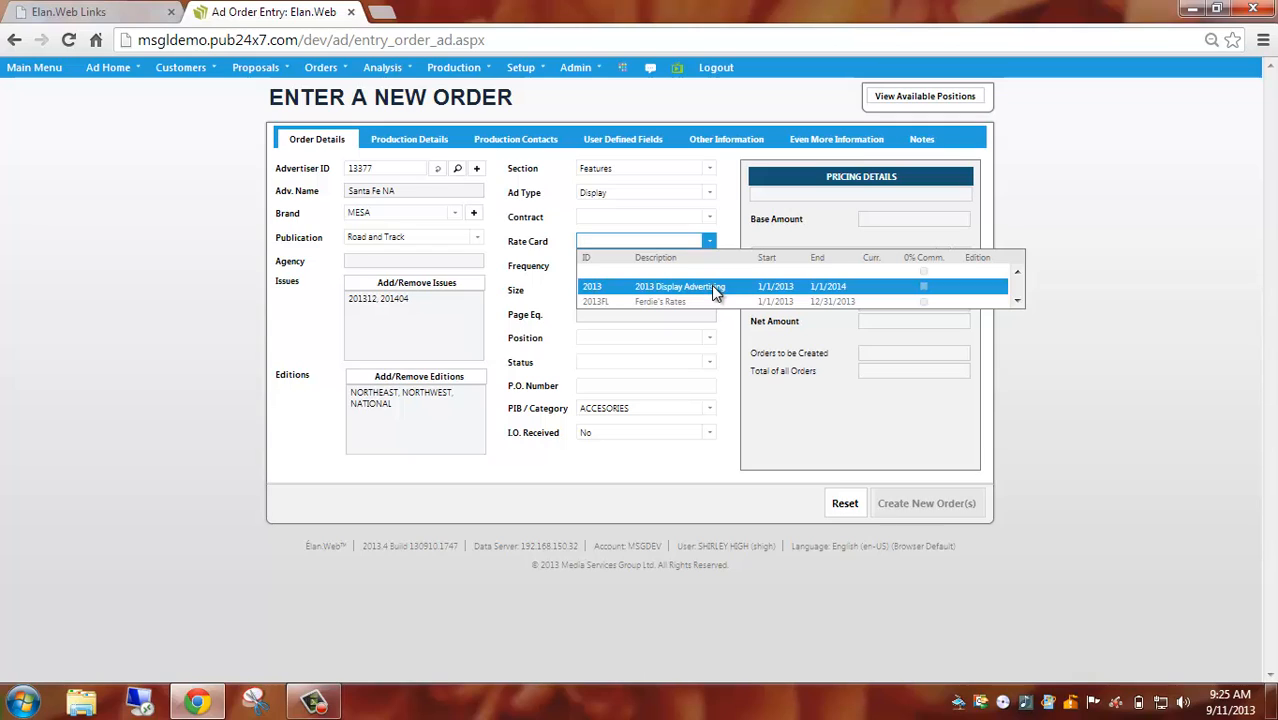
{"action": "left_click", "coordinate": [715, 290]}
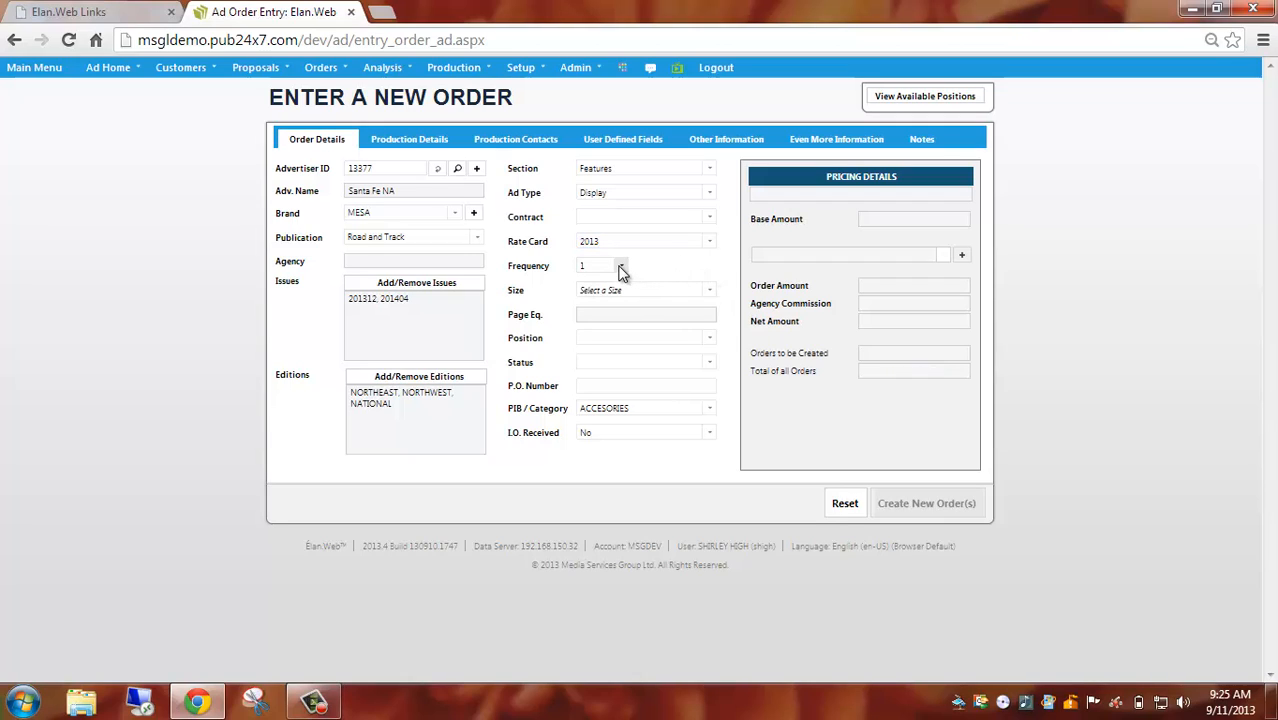
{"action": "left_click", "coordinate": [620, 268]}
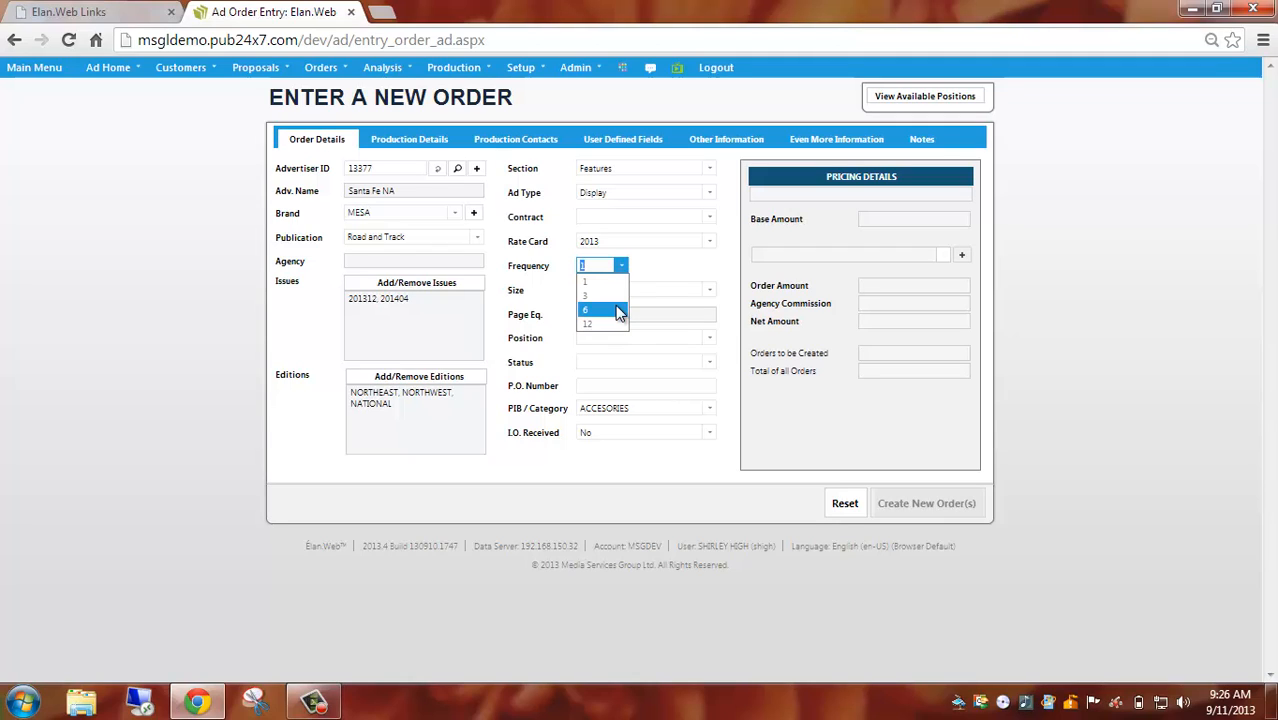
{"action": "left_click", "coordinate": [617, 298]}
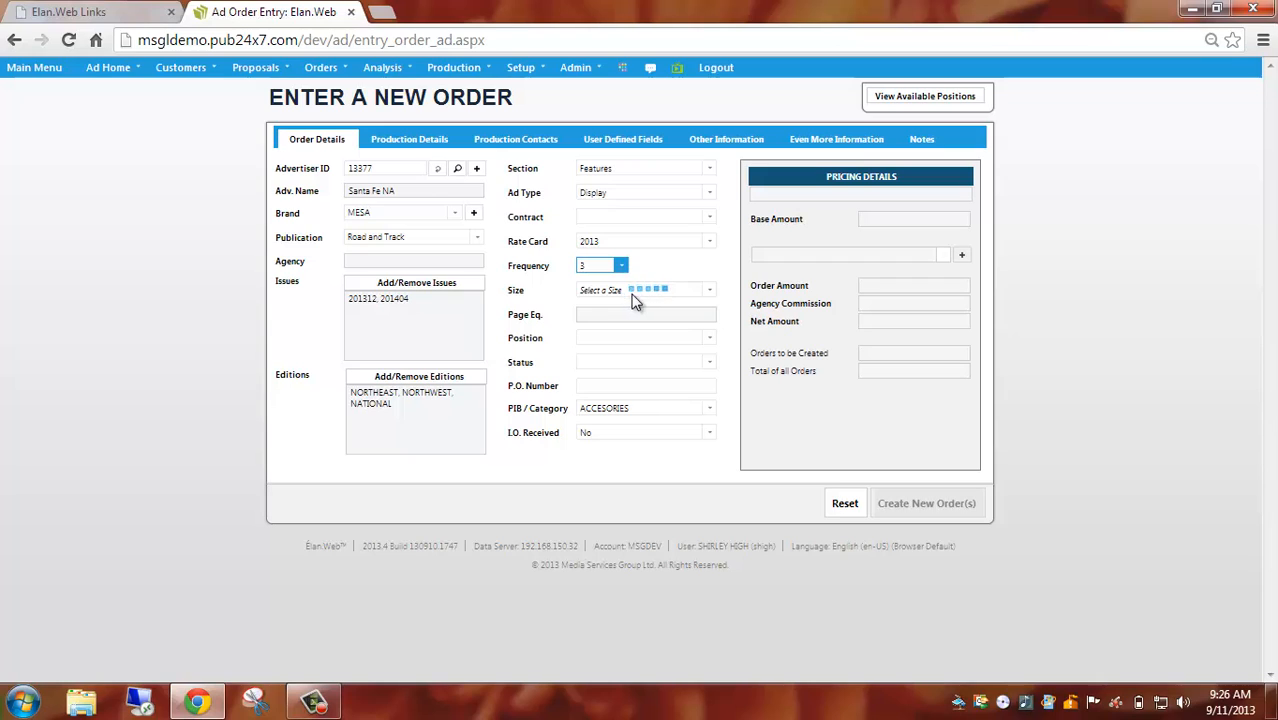
Set the ad size to 1/2 PAGE and the position to Far Forward.
{"action": "left_click", "coordinate": [709, 291]}
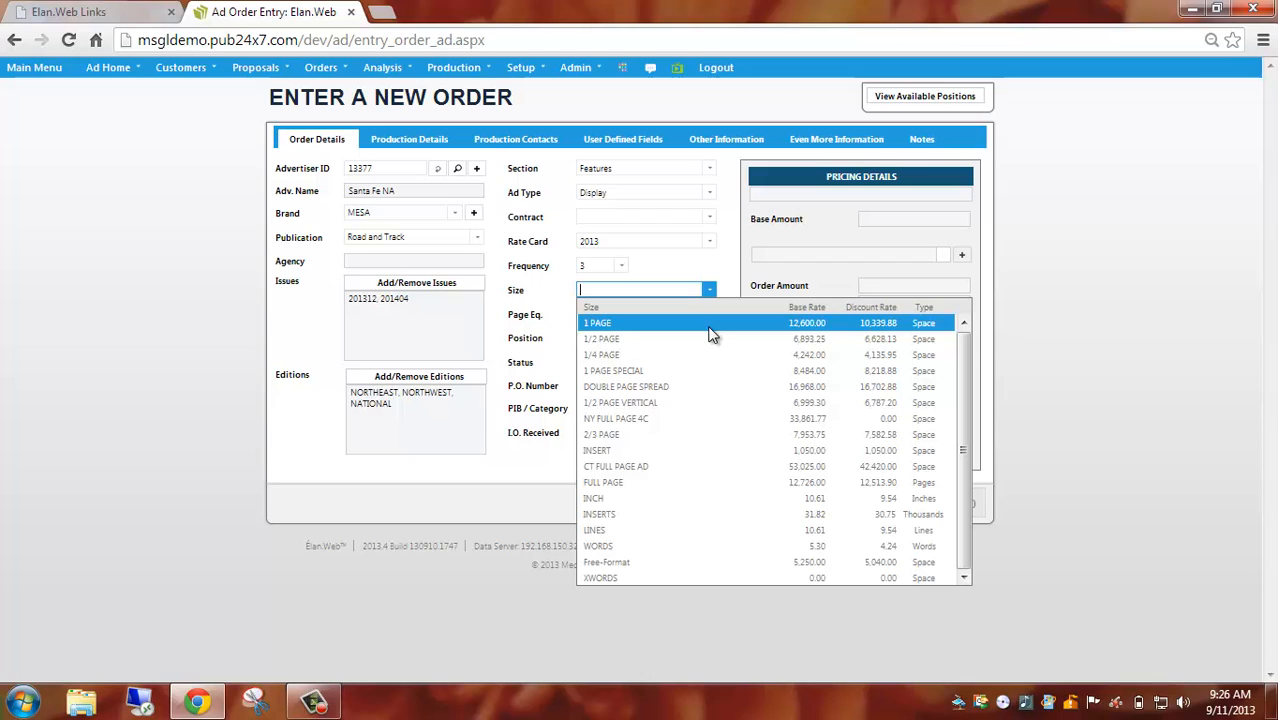
{"action": "left_click", "coordinate": [712, 347]}
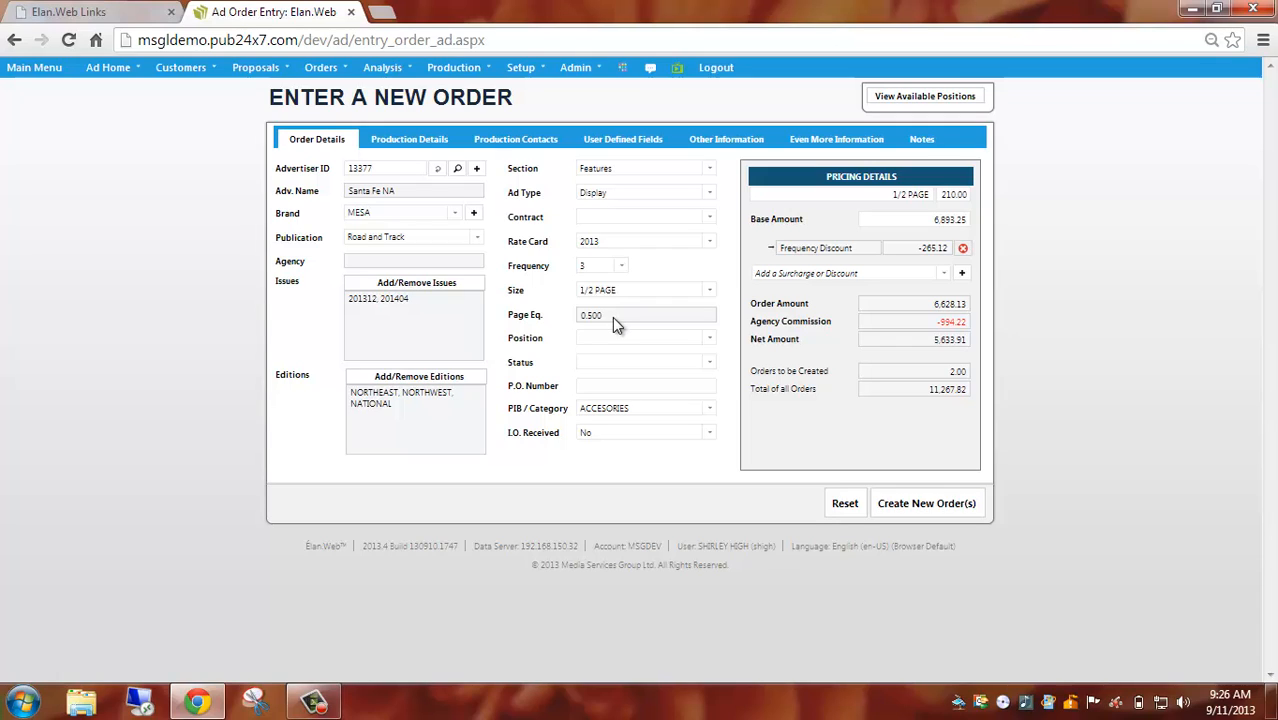
{"action": "left_click", "coordinate": [710, 340]}
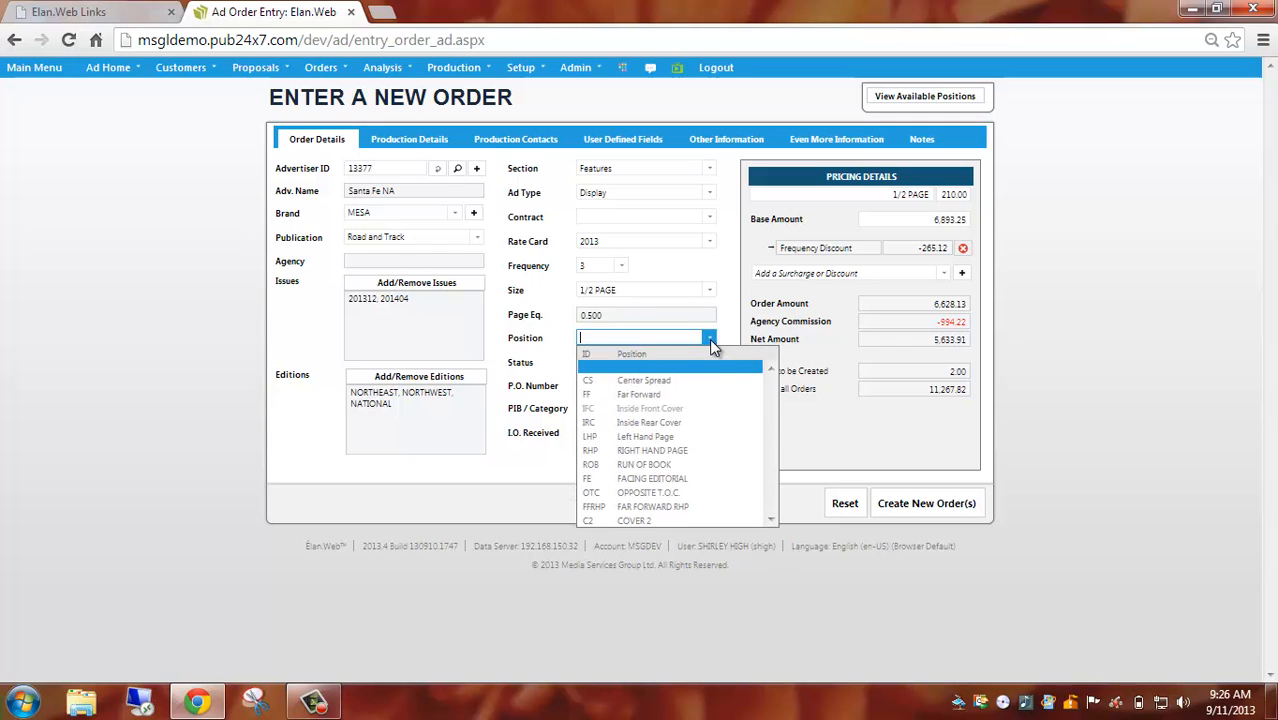
{"action": "left_click", "coordinate": [688, 394]}
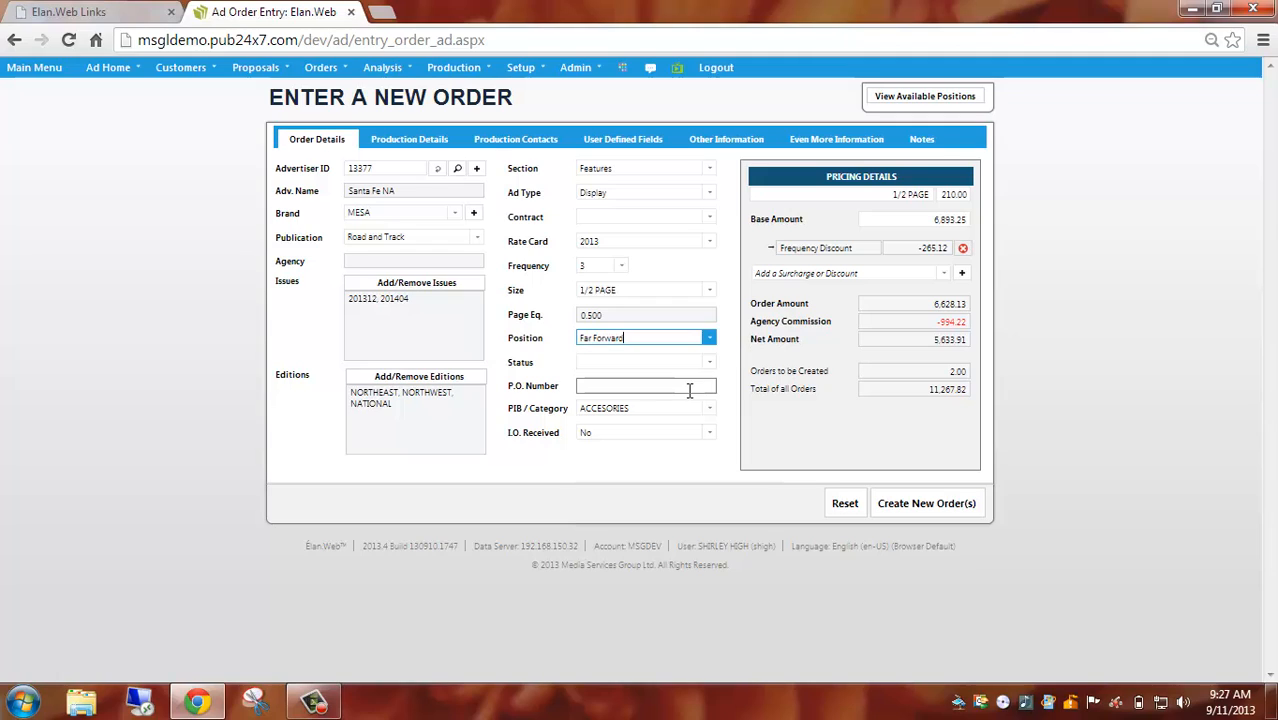
{"action": "left_click", "coordinate": [772, 365]}
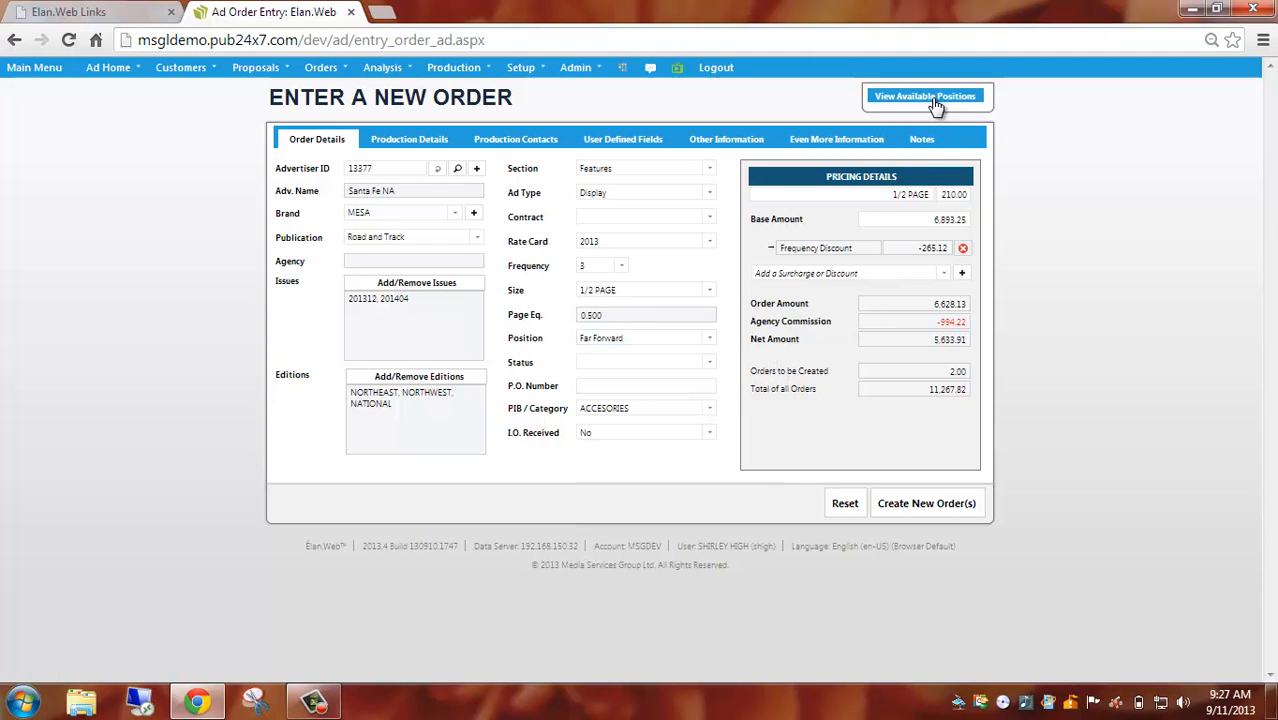
Review the booked and available positions for Road and Track from the 12/1/2013 issue, and return to the order entry.
{"action": "left_click", "coordinate": [934, 100]}
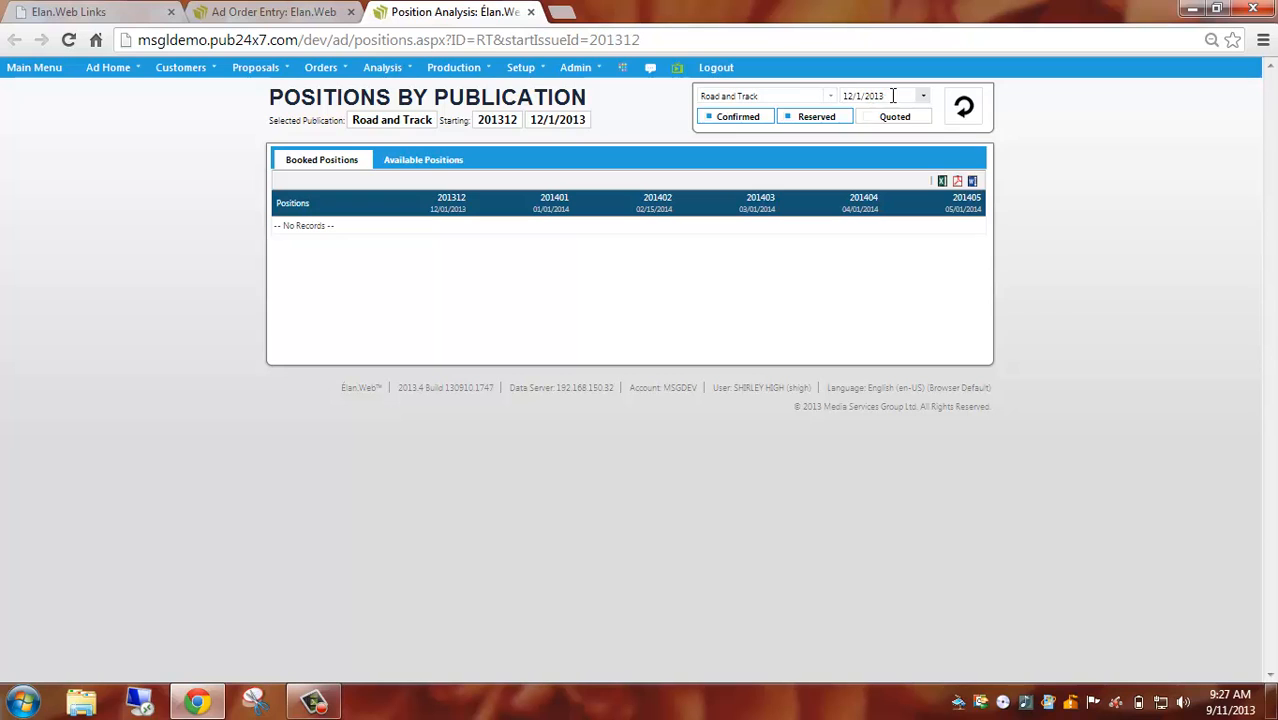
{"action": "left_click", "coordinate": [964, 112]}
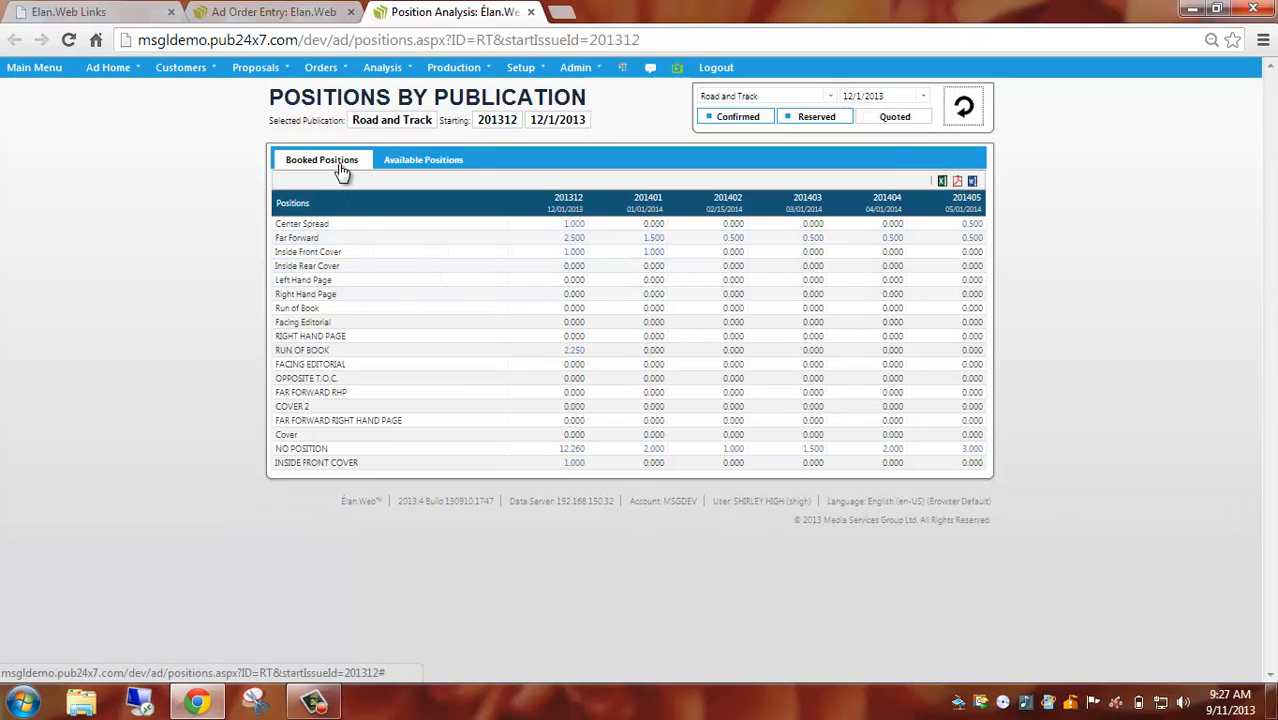
{"action": "left_click", "coordinate": [410, 168]}
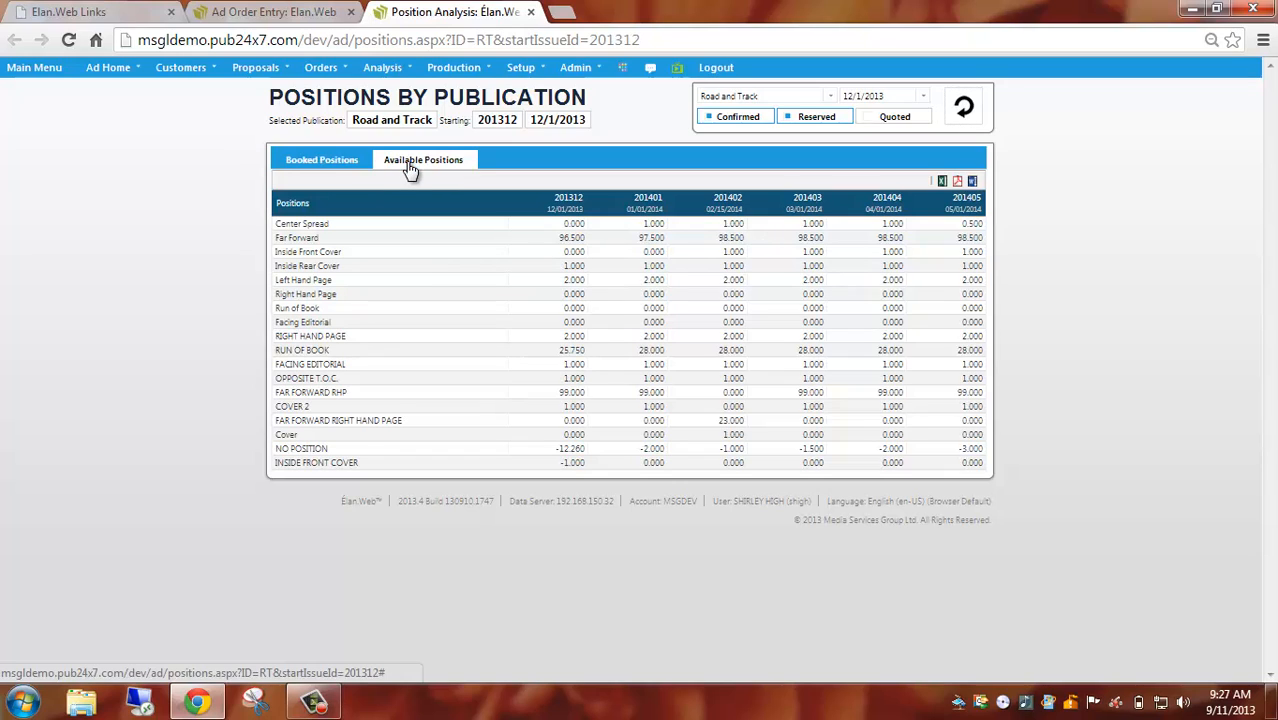
{"action": "left_click", "coordinate": [337, 162]}
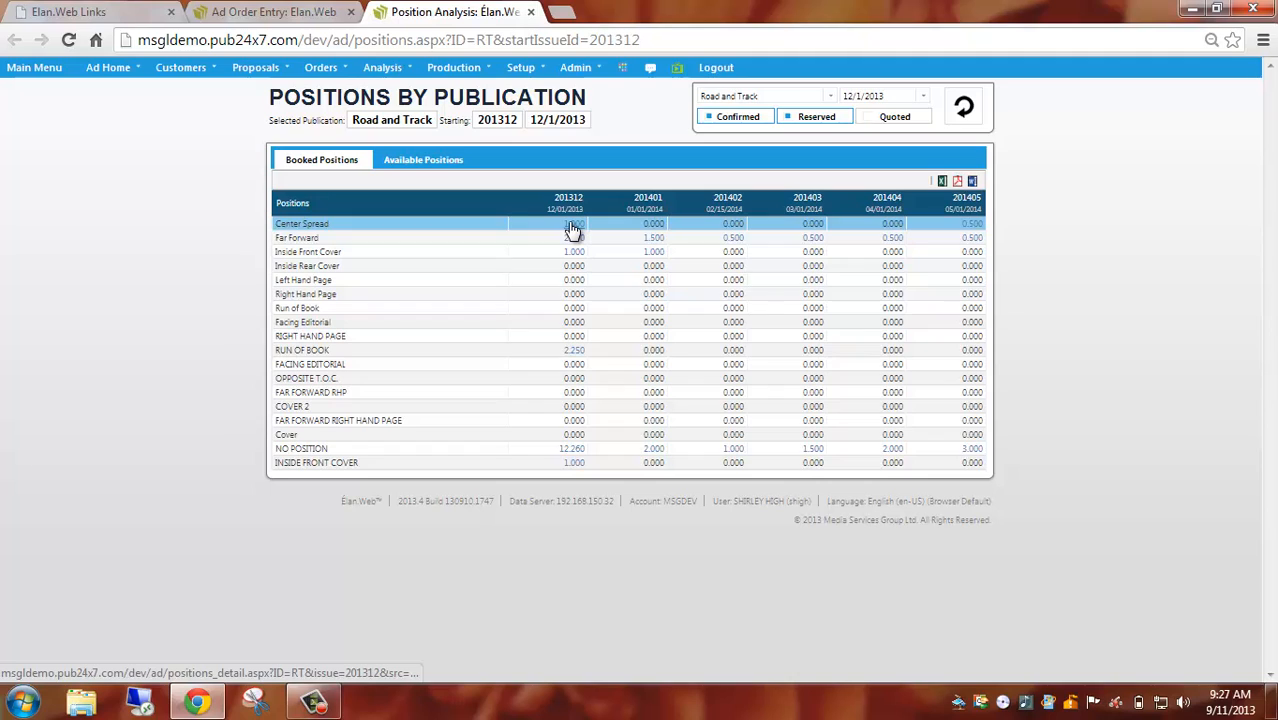
{"action": "left_click", "coordinate": [531, 13]}
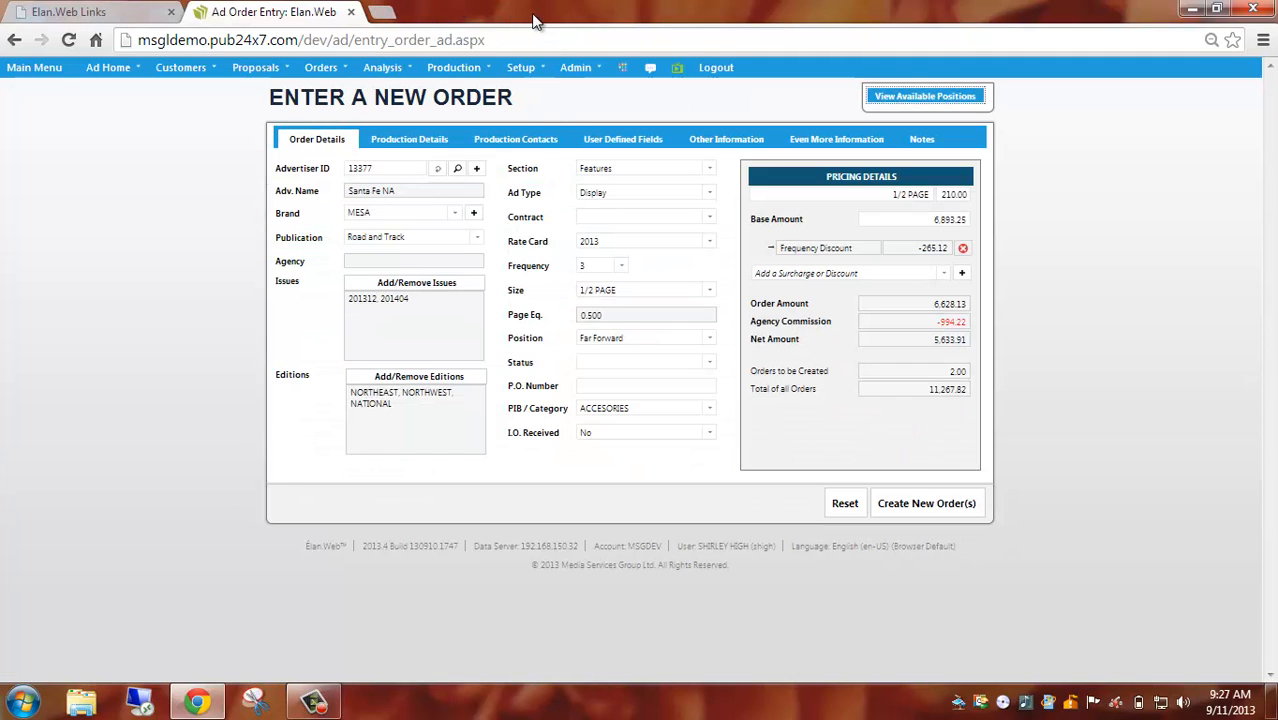
Set the order's status to Running, enter the P.O. number, and keep ACCESORIES as the PIB category.
{"action": "left_click", "coordinate": [709, 363]}
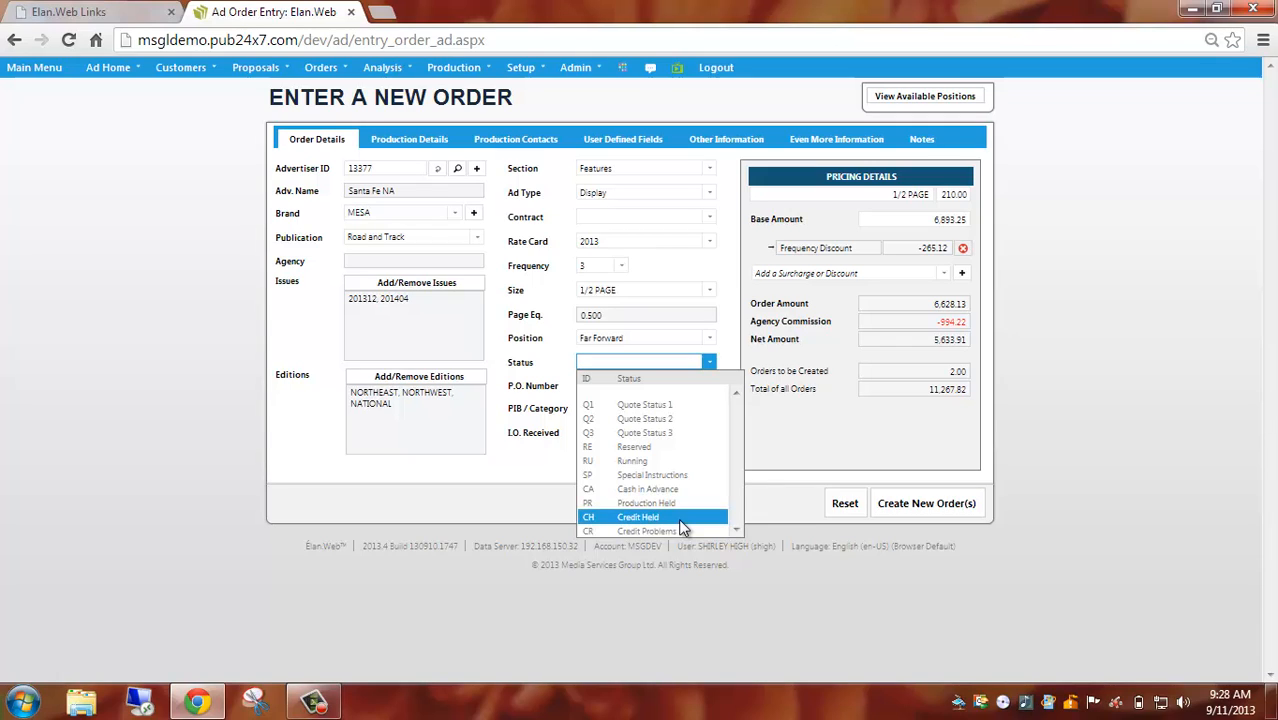
{"action": "left_click", "coordinate": [680, 462]}
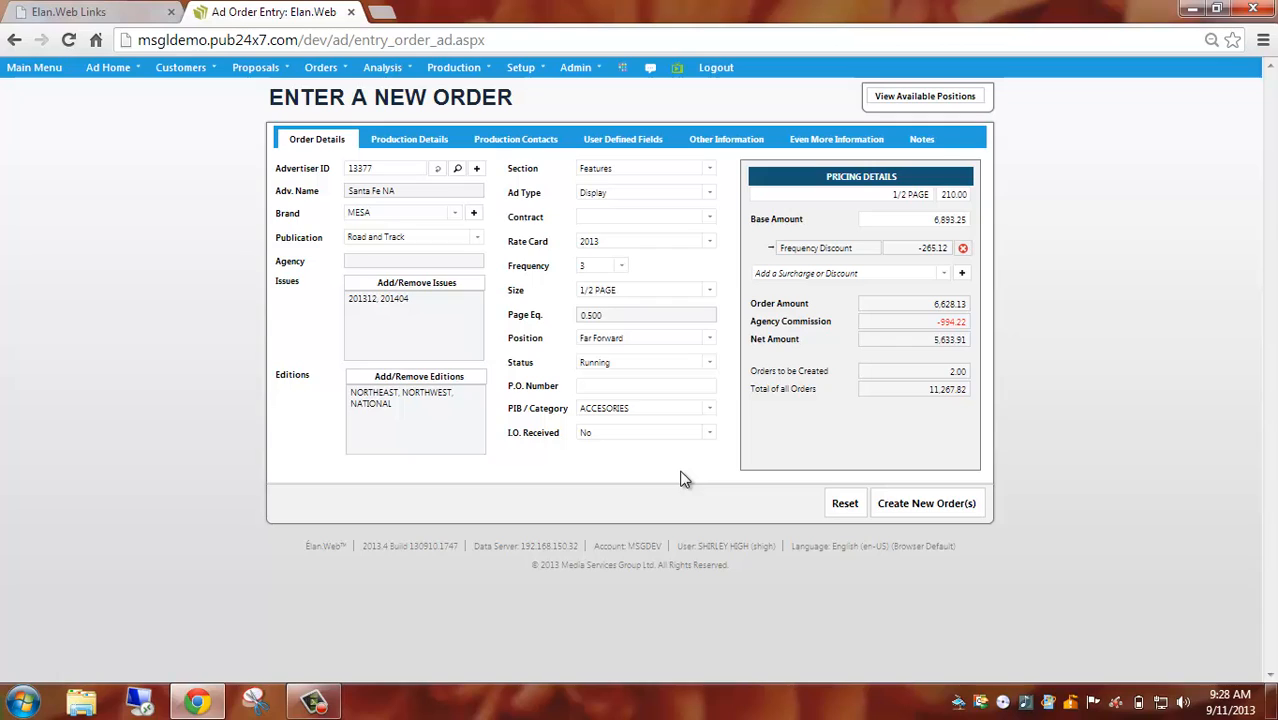
{"action": "left_click", "coordinate": [621, 386]}
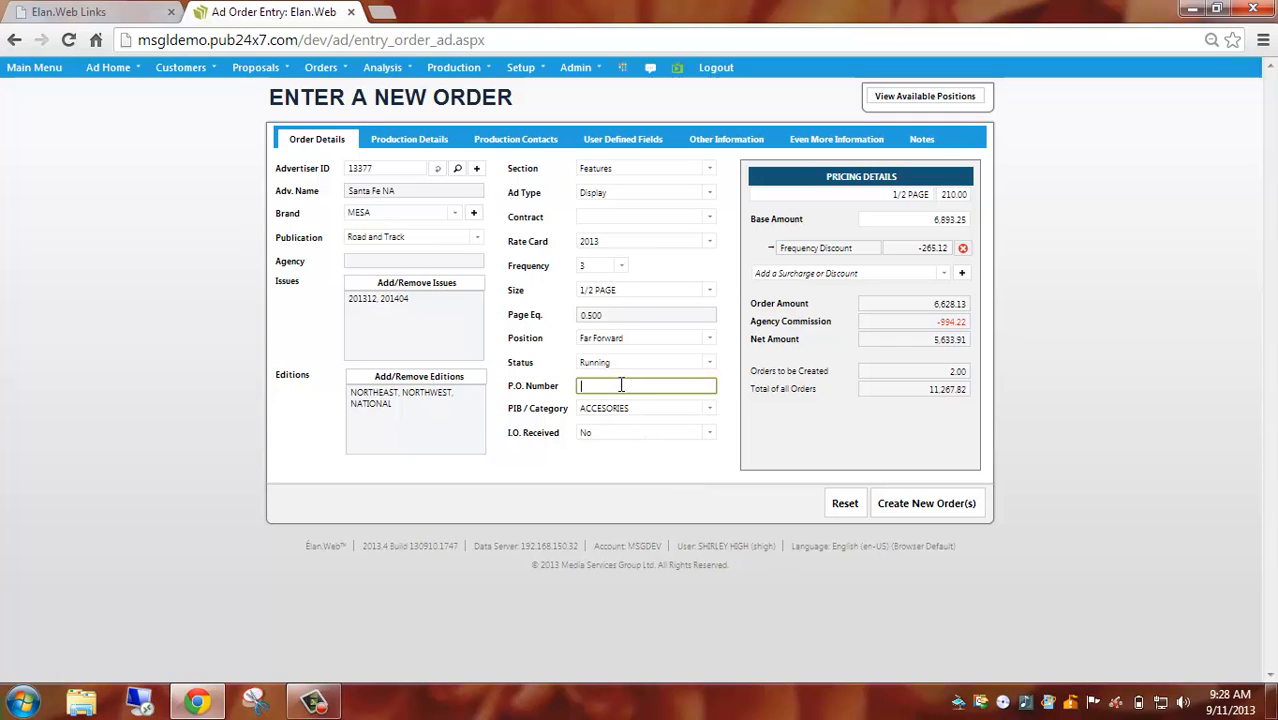
{"action": "type", "text": "25"}
{"action": "left_click", "coordinate": [709, 414]}
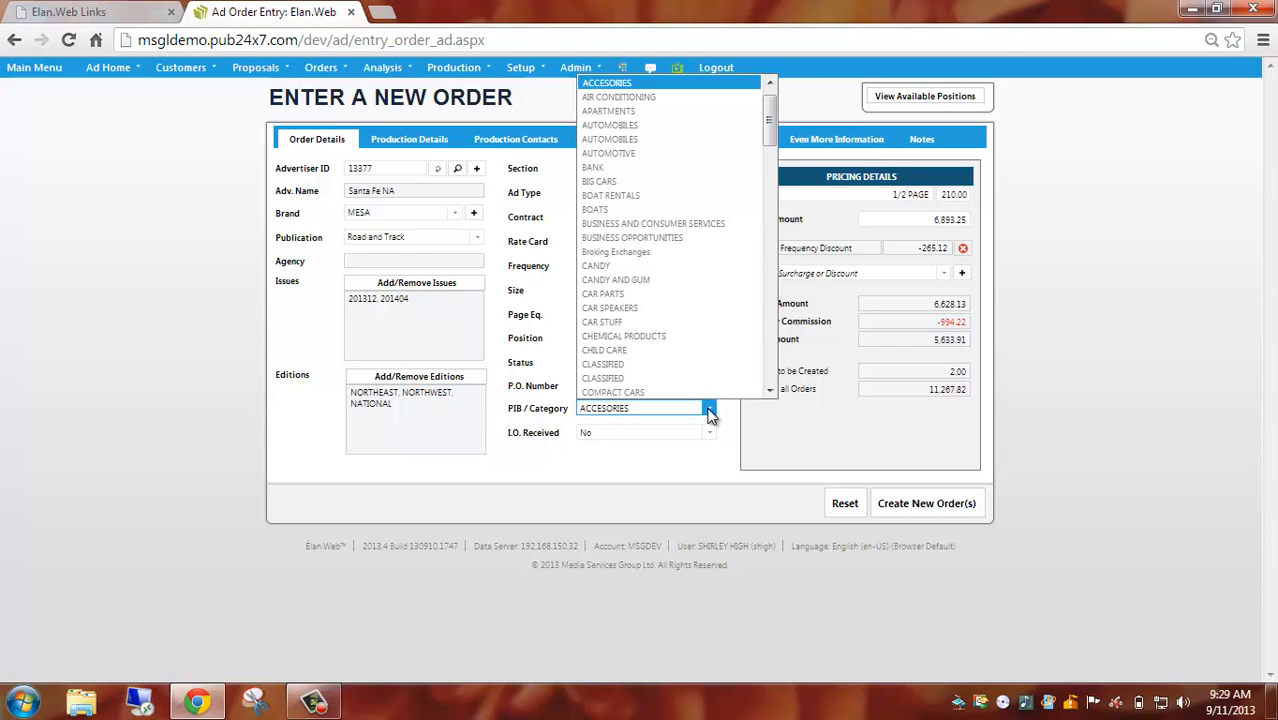
{"action": "left_click", "coordinate": [709, 414]}
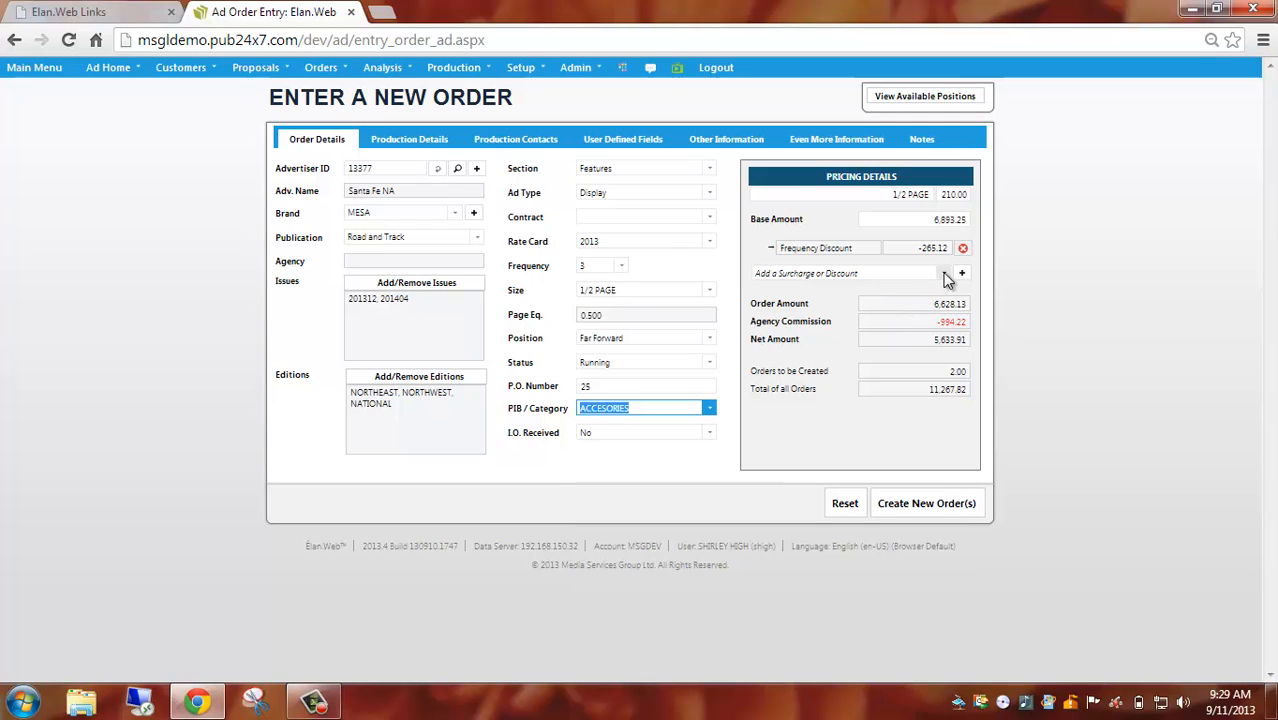
Add the 10% net Surcharge adjustment to the order's pricing details.
{"action": "left_click", "coordinate": [945, 274]}
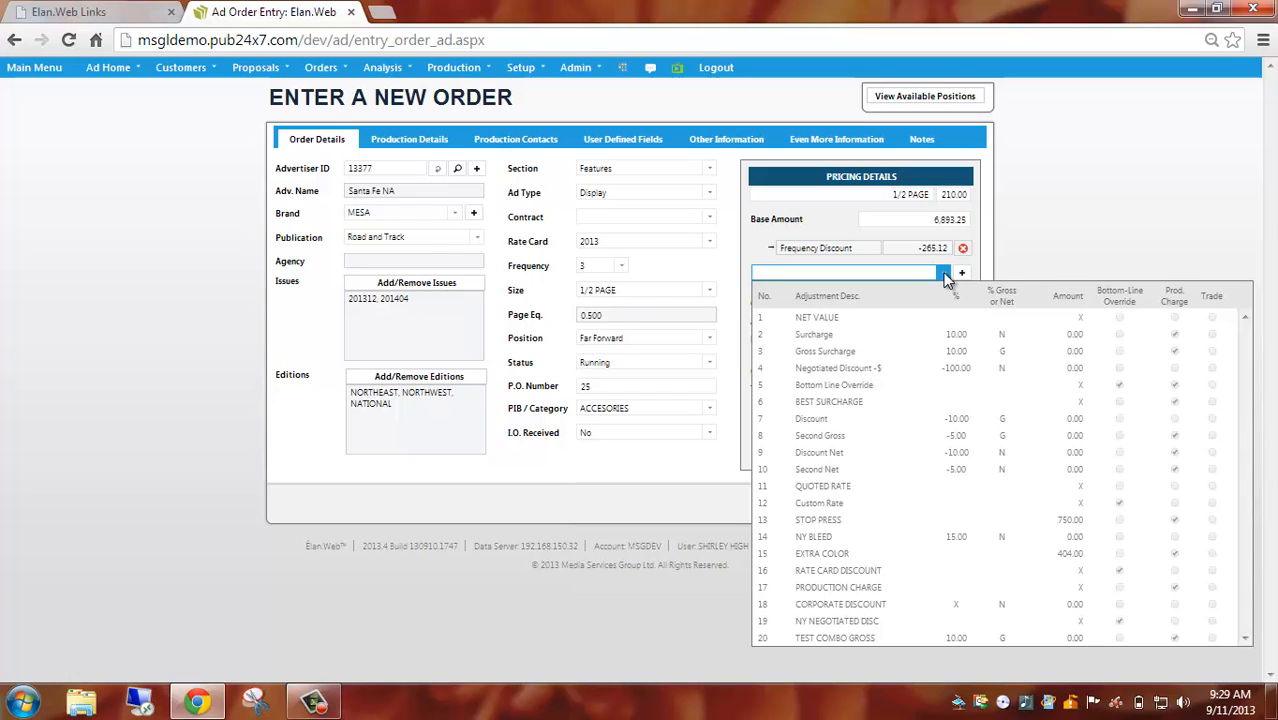
{"action": "left_click", "coordinate": [945, 340]}
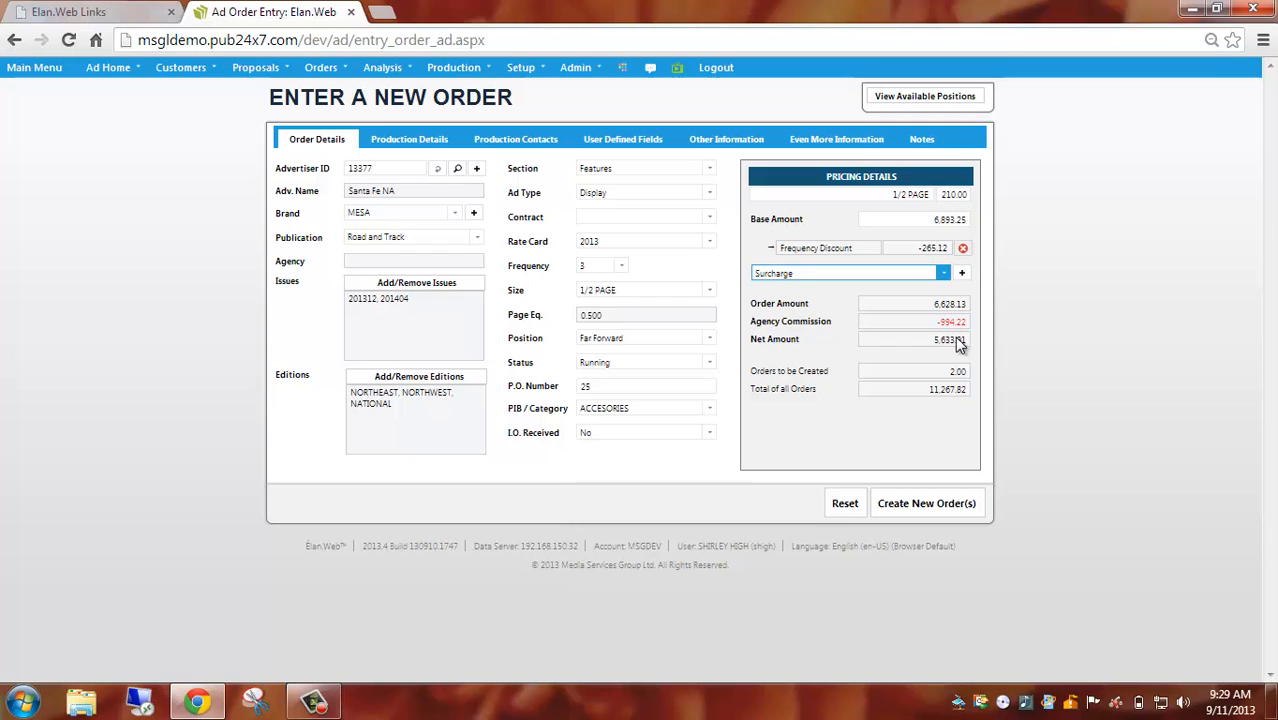
{"action": "left_click", "coordinate": [962, 275]}
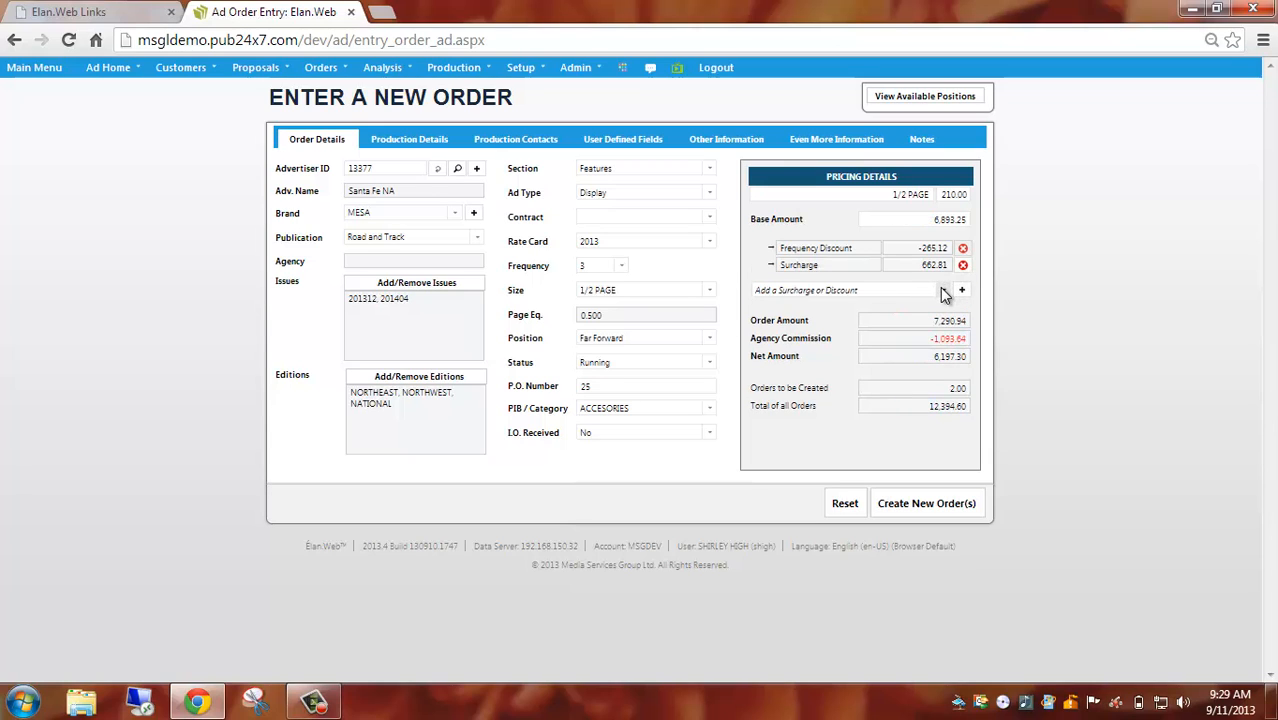
Try a Custom Rate bottom-line override of 2, calculated before commission, on the order's pricing and delete that adjustment again.
{"action": "left_click", "coordinate": [943, 291]}
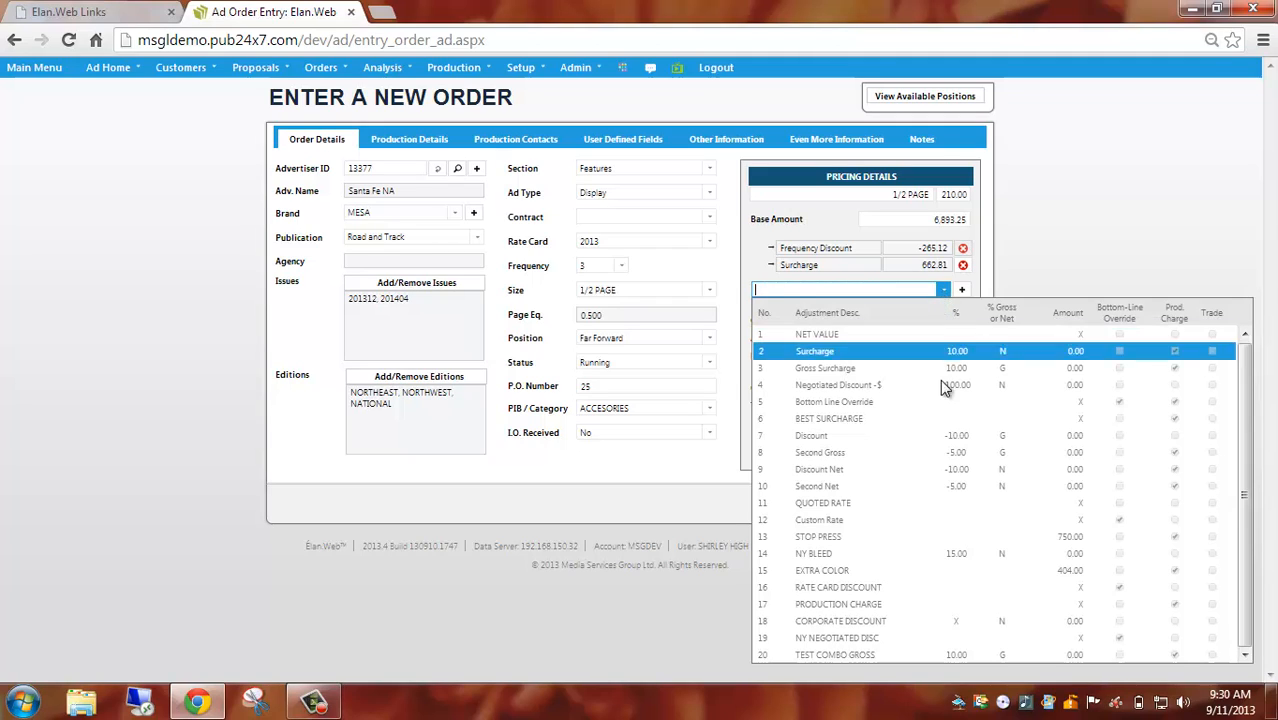
{"action": "left_click", "coordinate": [938, 519]}
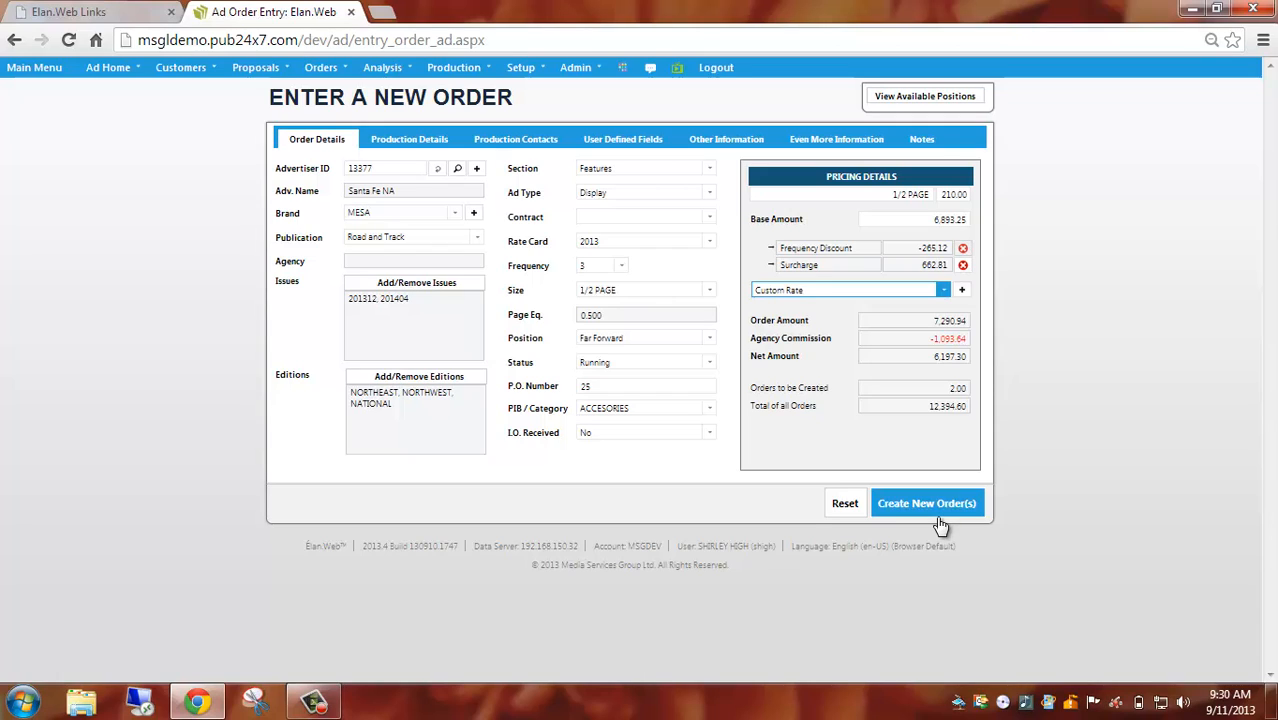
{"action": "left_click", "coordinate": [962, 291]}
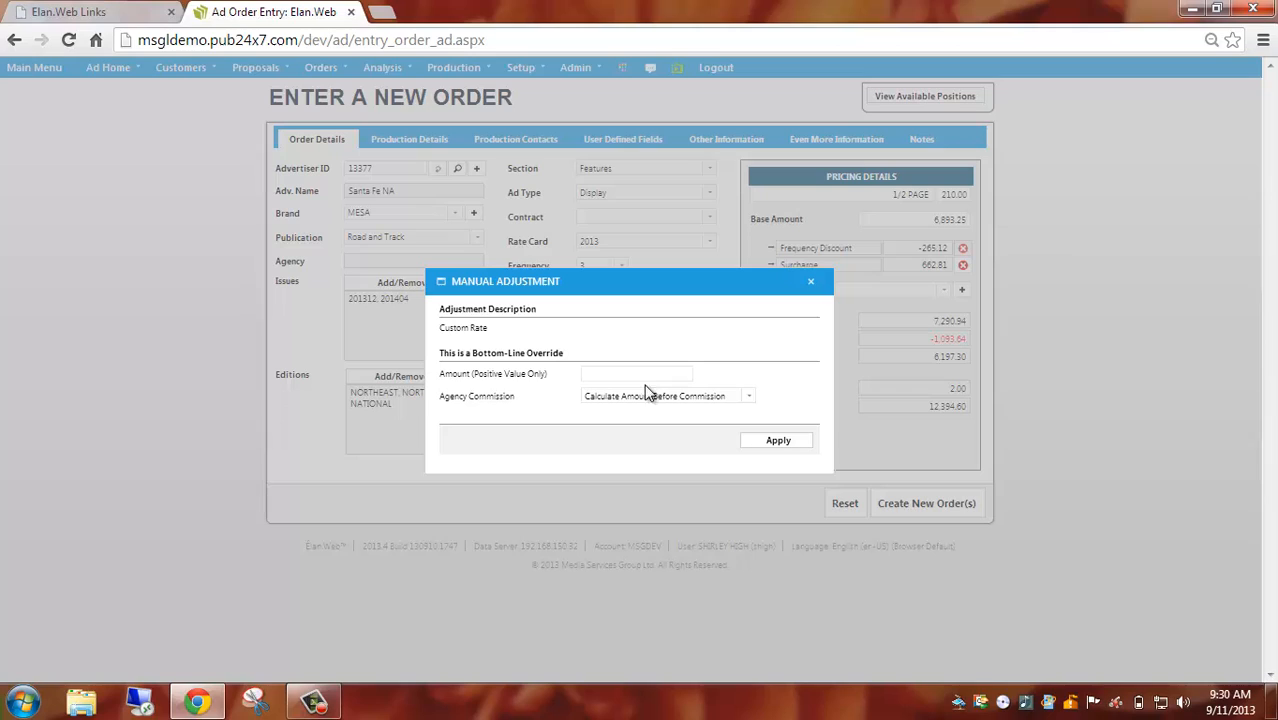
{"action": "left_click", "coordinate": [645, 375]}
{"action": "type", "text": "2"}
{"action": "left_click", "coordinate": [782, 446]}
{"action": "left_click", "coordinate": [782, 443]}
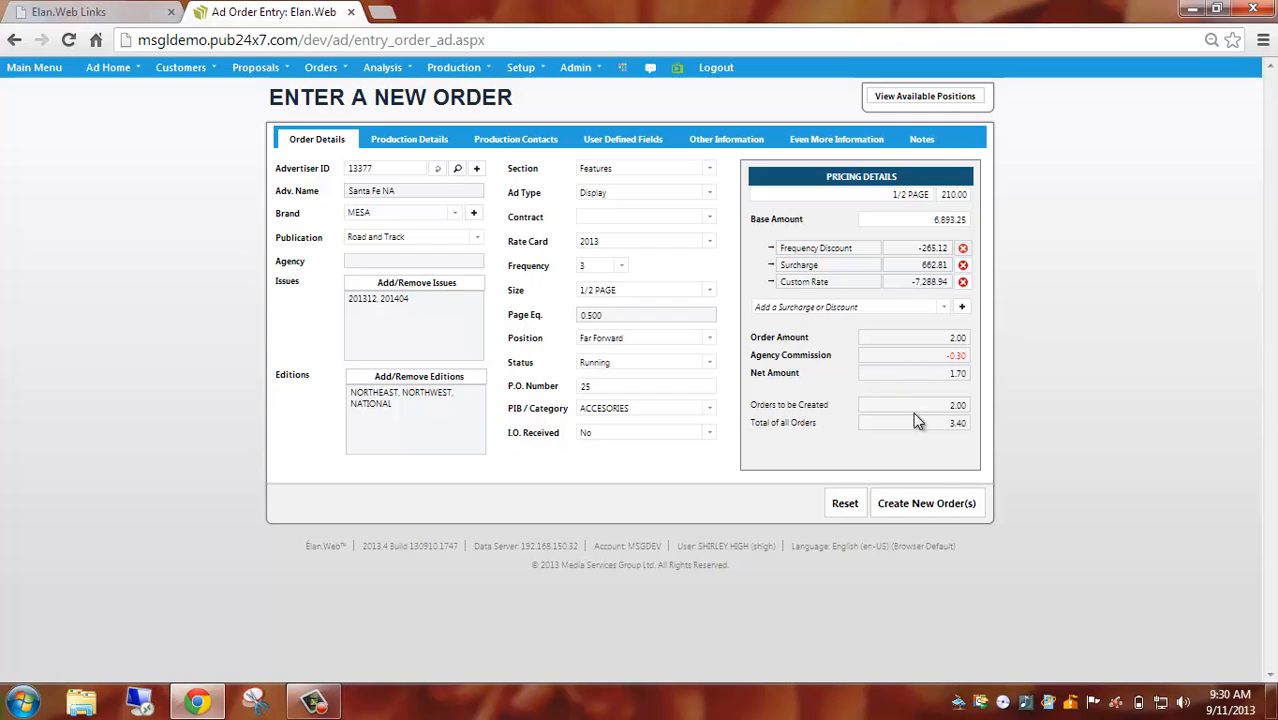
{"action": "left_click", "coordinate": [963, 283]}
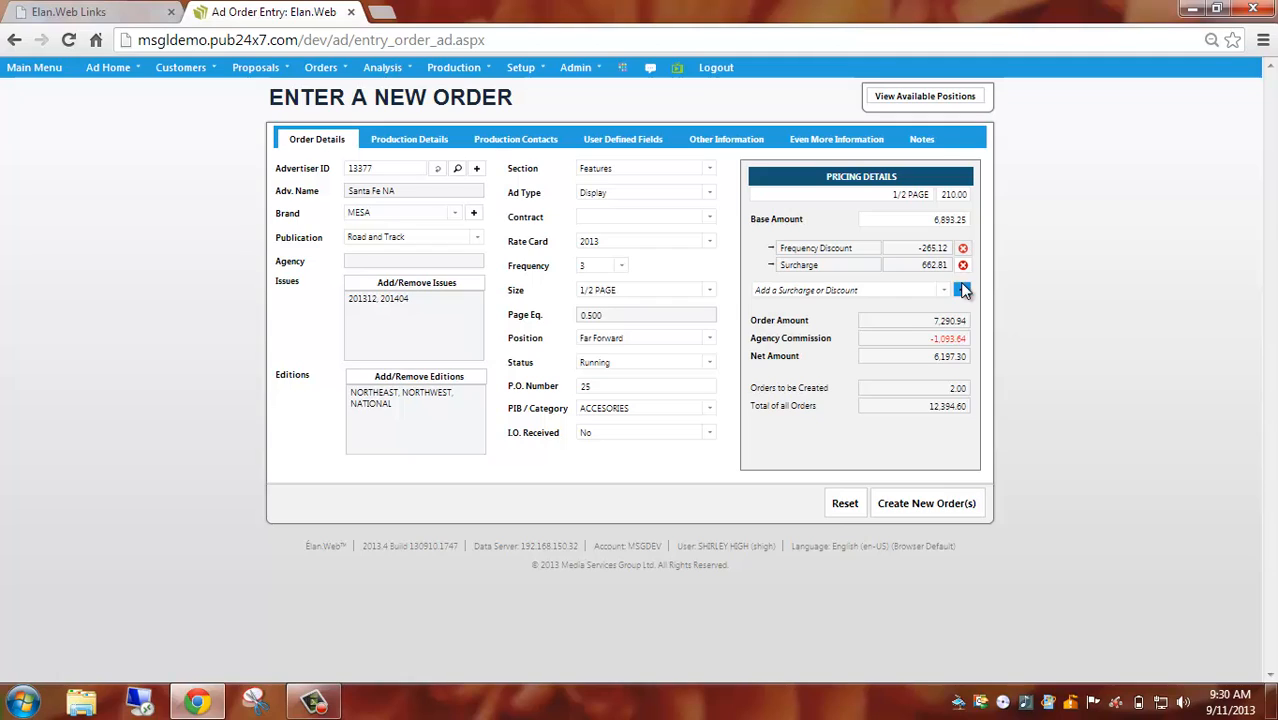
Set the order's I.O. Received value to Contract Received.
{"action": "left_click", "coordinate": [709, 437]}
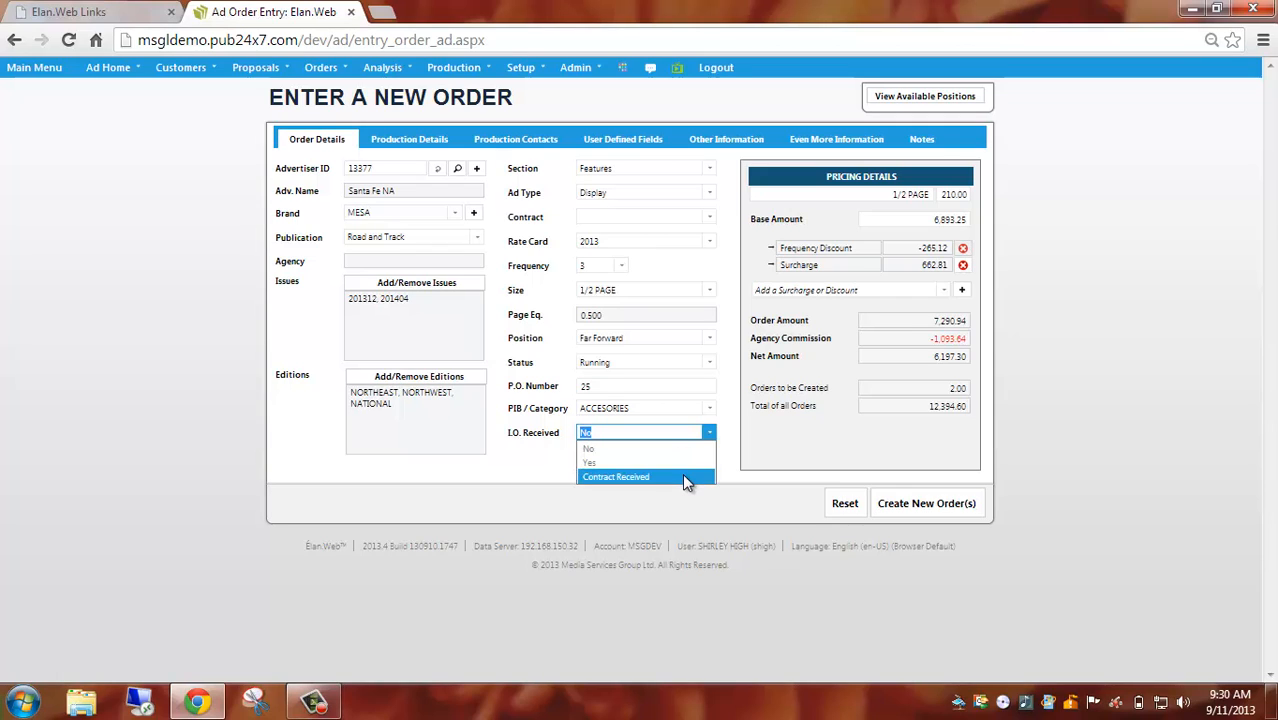
{"action": "left_click", "coordinate": [684, 477]}
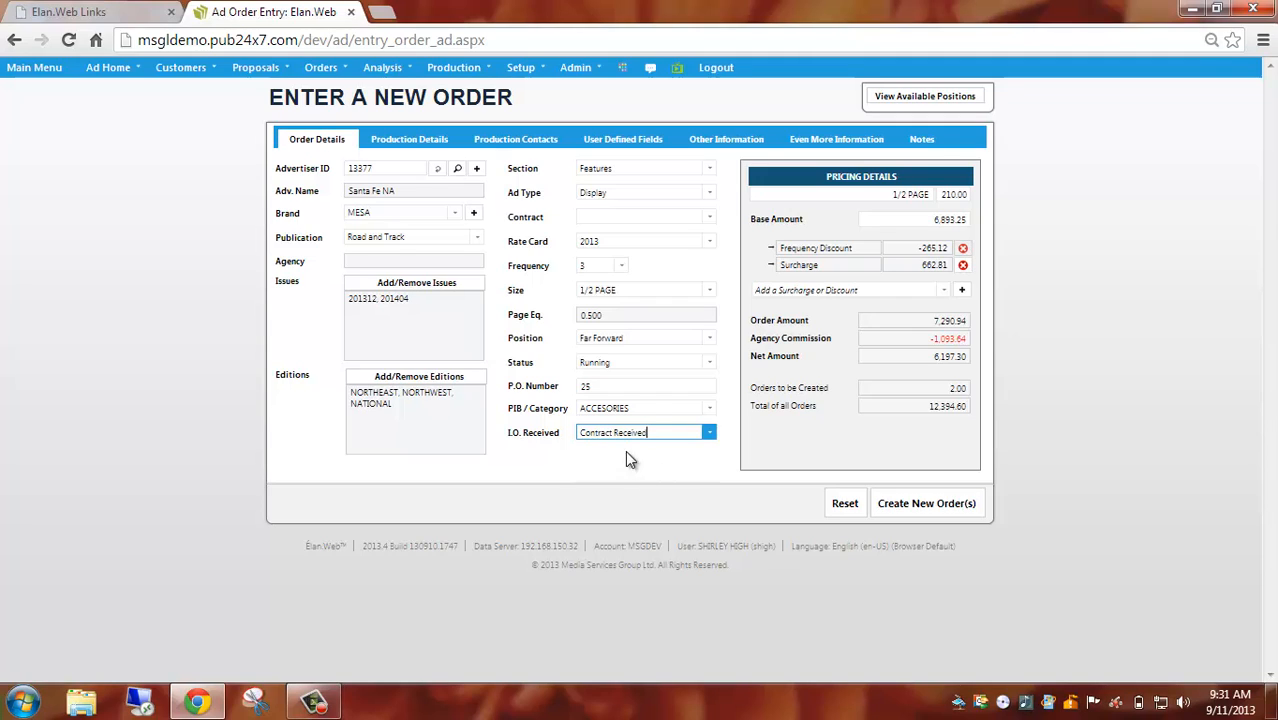
Add an attachment document to the order with the description "doc" and the link URL http:allaboutbirds.org.
{"action": "left_click", "coordinate": [848, 145]}
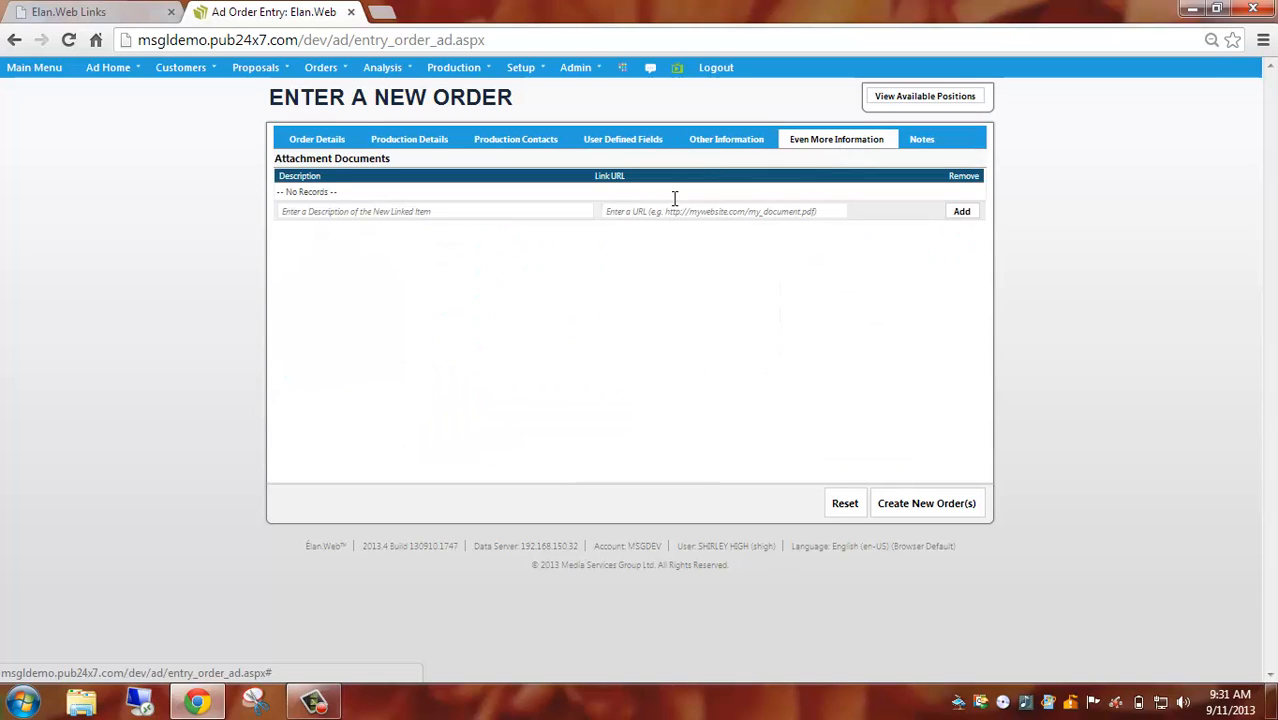
{"action": "left_click", "coordinate": [412, 211]}
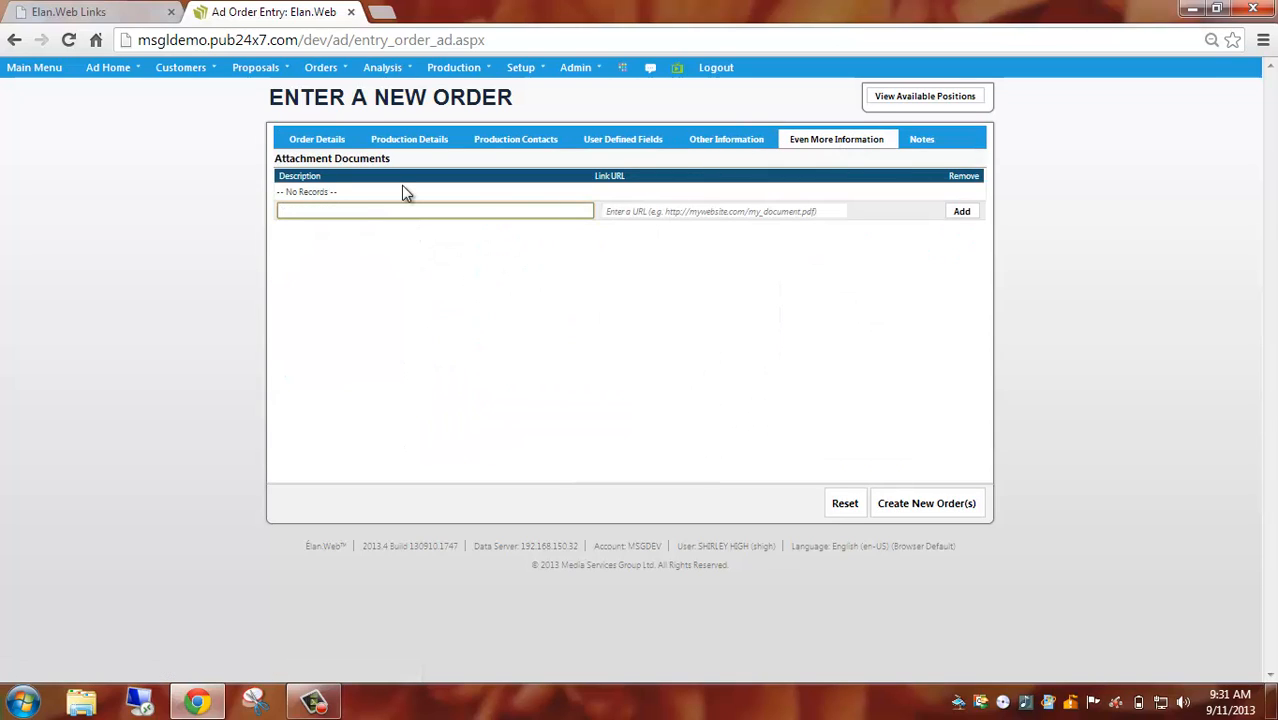
{"action": "type", "text": "doc"}
{"action": "left_click", "coordinate": [635, 212]}
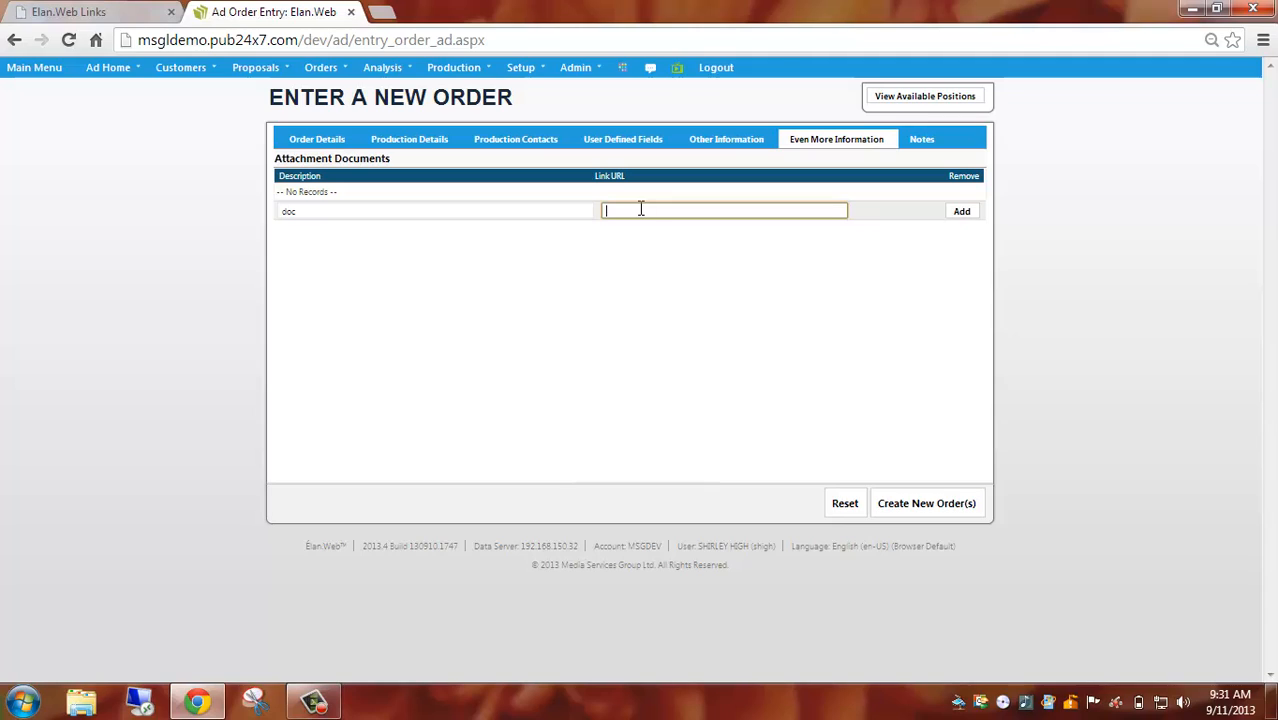
{"action": "type", "text": "http://"}
{"action": "type", "text": "adcuto"}
{"action": "type", "text": "irds.org"}
{"action": "left_click", "coordinate": [962, 212]}
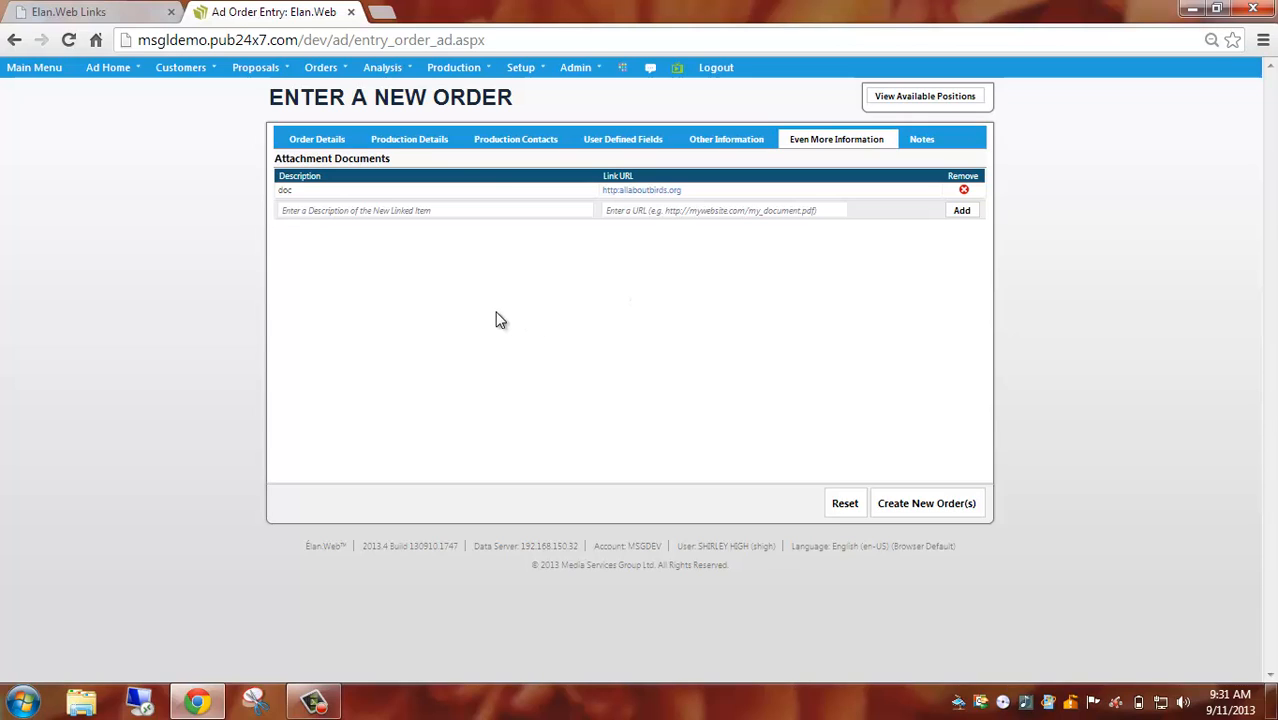
Set the material status in the order's production details to New Material.
{"action": "left_click", "coordinate": [413, 147]}
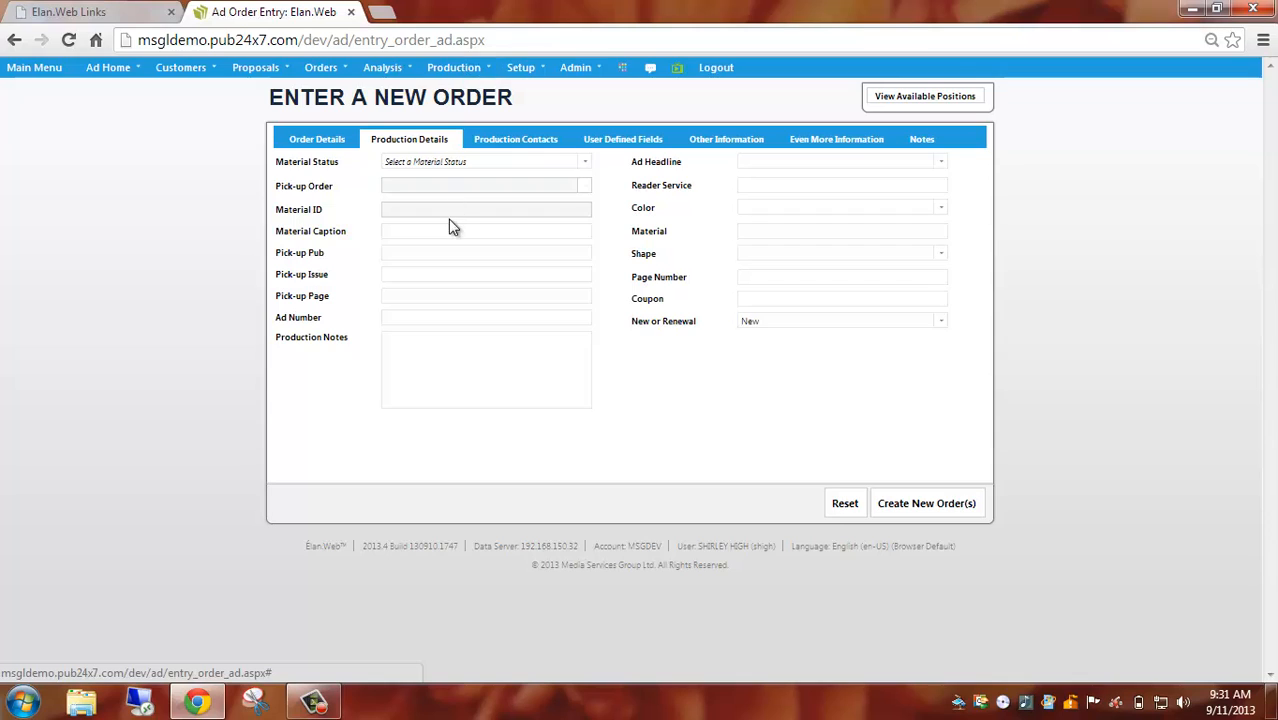
{"action": "left_click", "coordinate": [586, 164]}
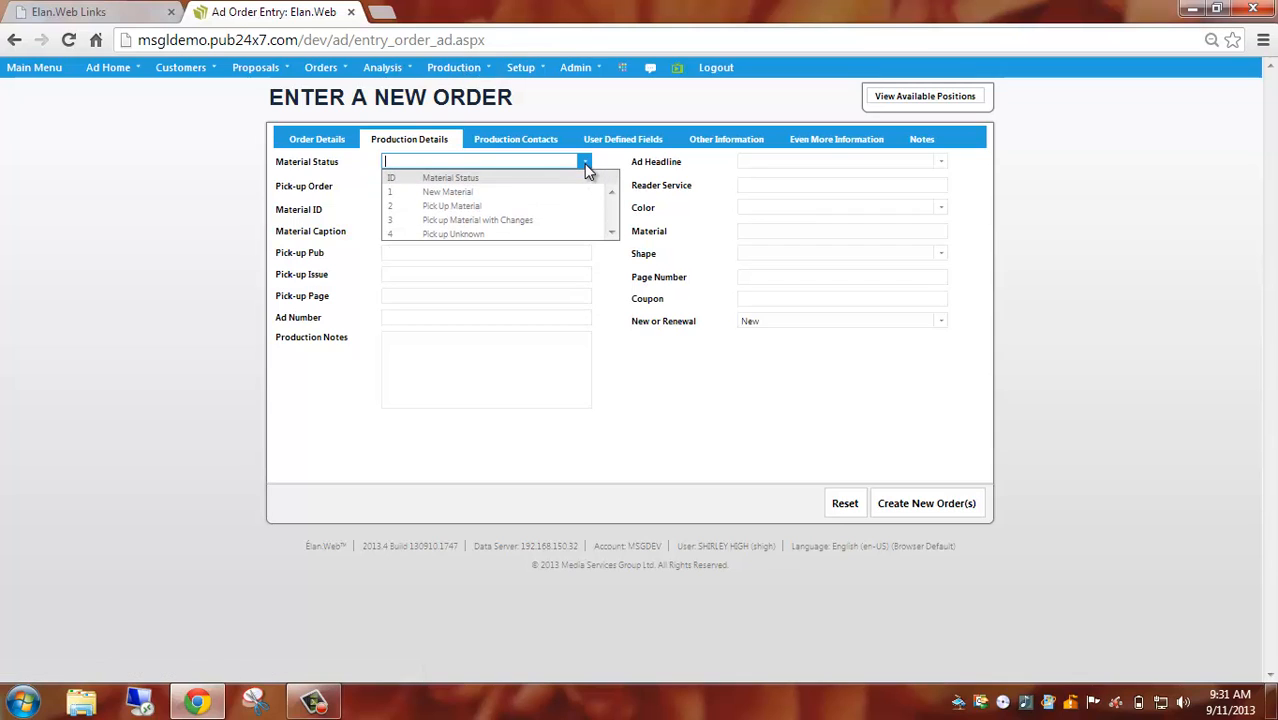
{"action": "left_click", "coordinate": [500, 194]}
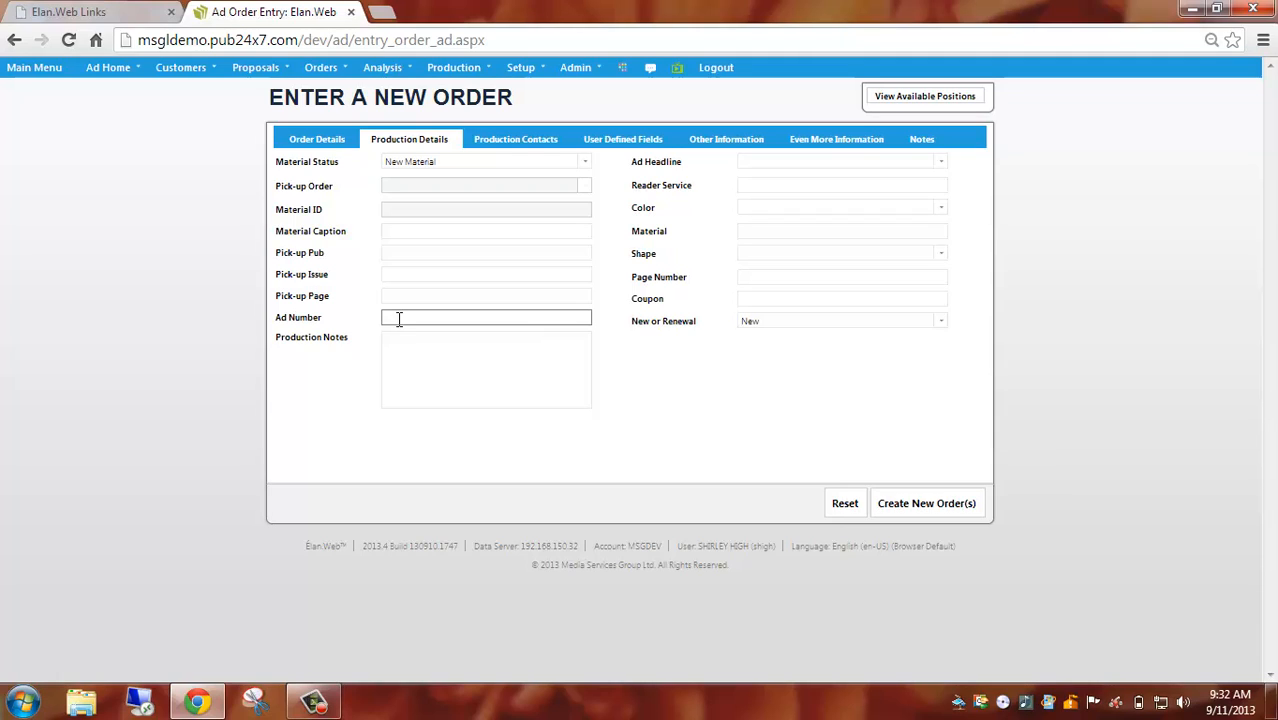
Set the ad's color to 2C and its shape to WEIRD in the production details.
{"action": "left_click", "coordinate": [400, 351]}
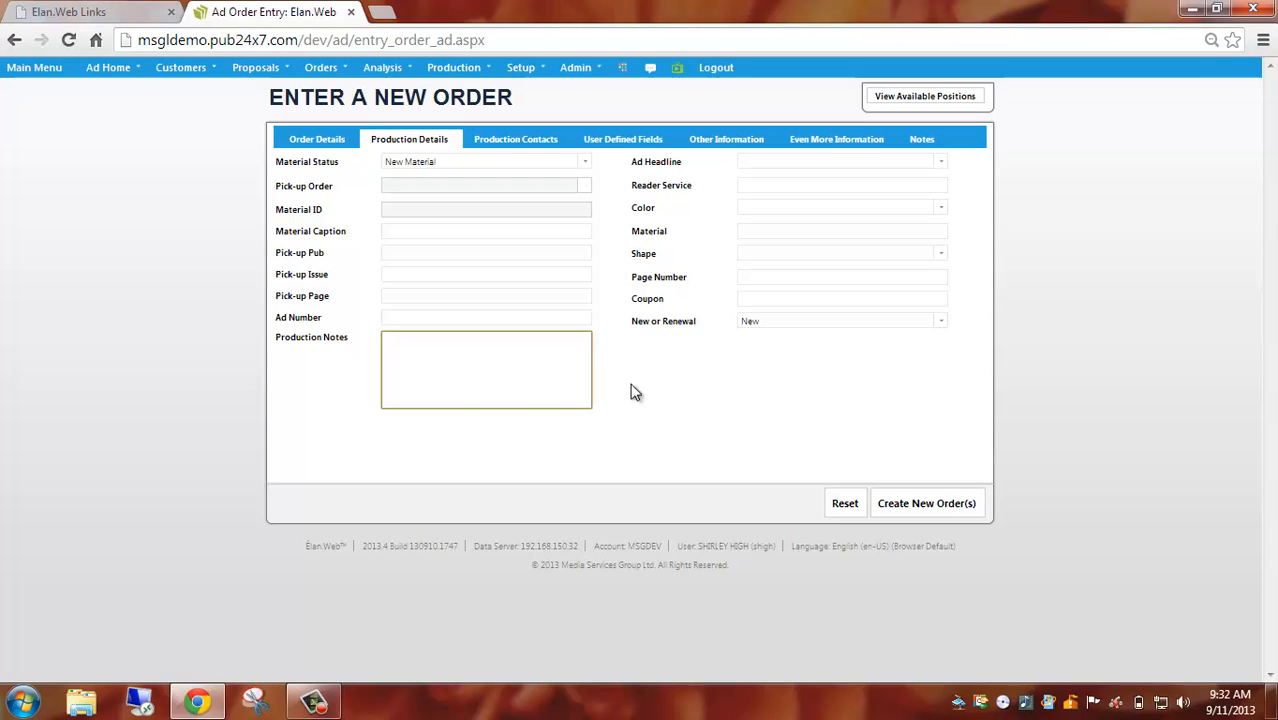
{"action": "left_click", "coordinate": [789, 186]}
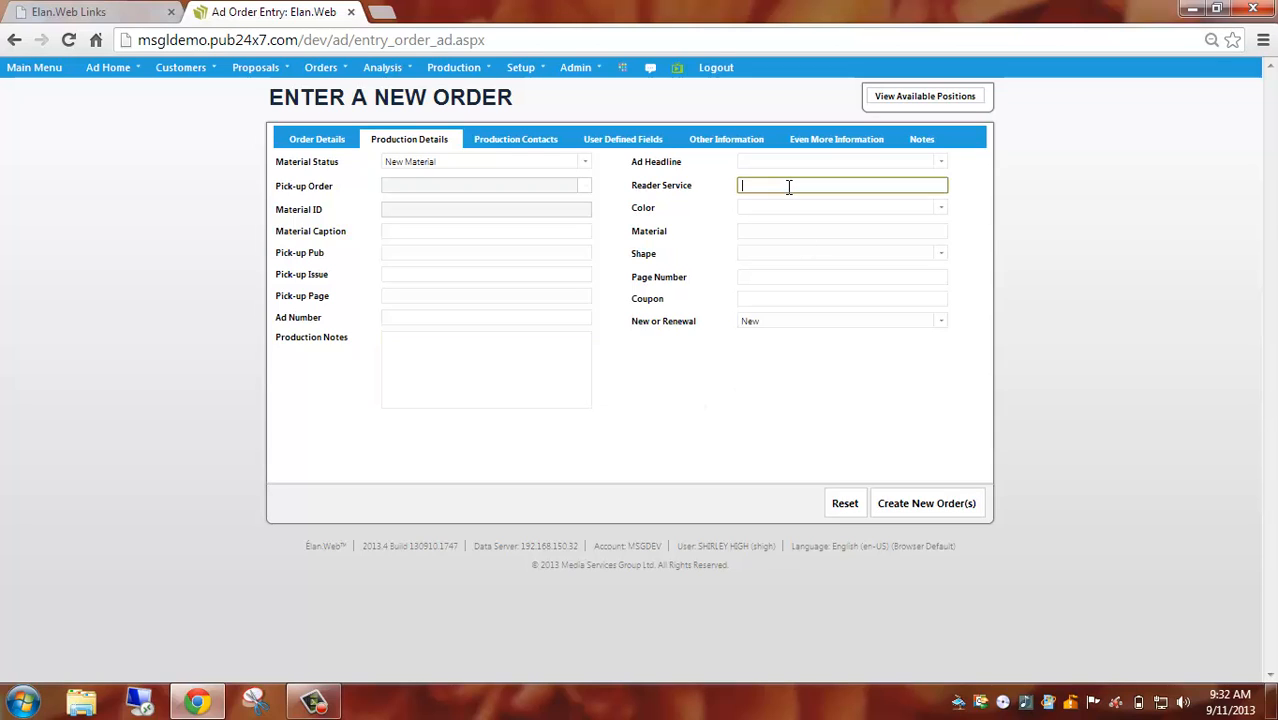
{"action": "left_click", "coordinate": [784, 207]}
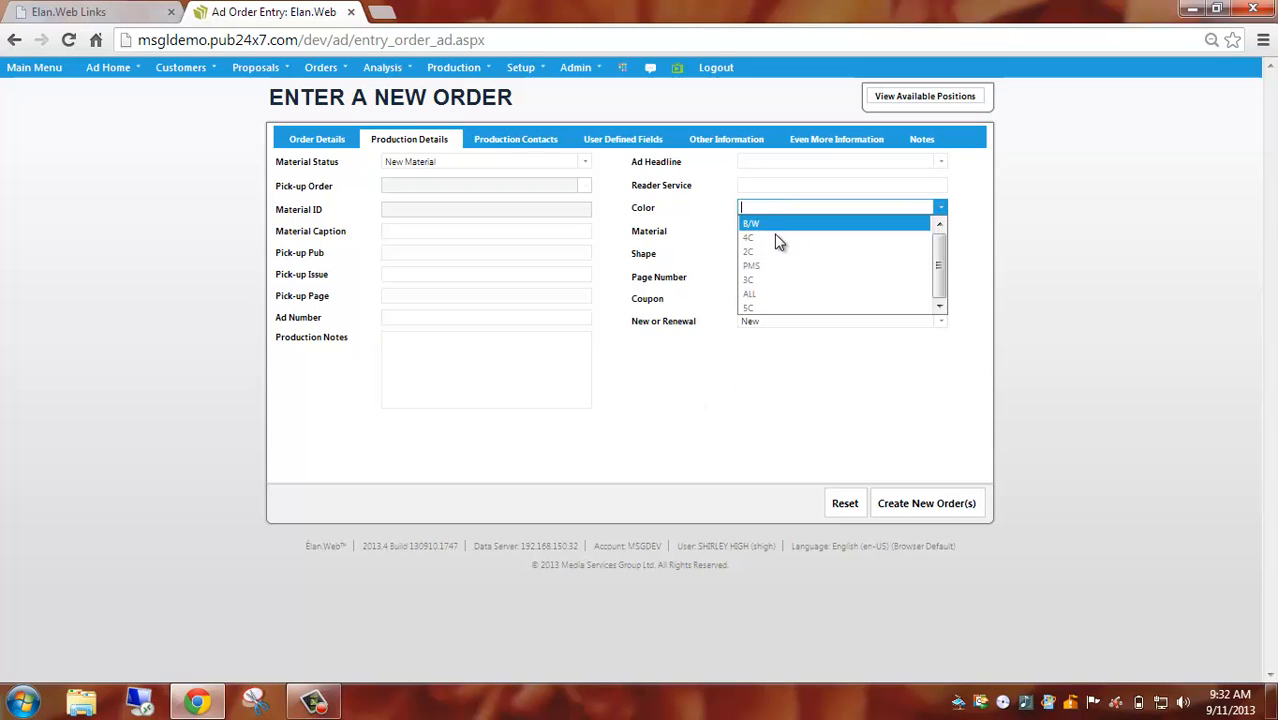
{"action": "left_click", "coordinate": [776, 251]}
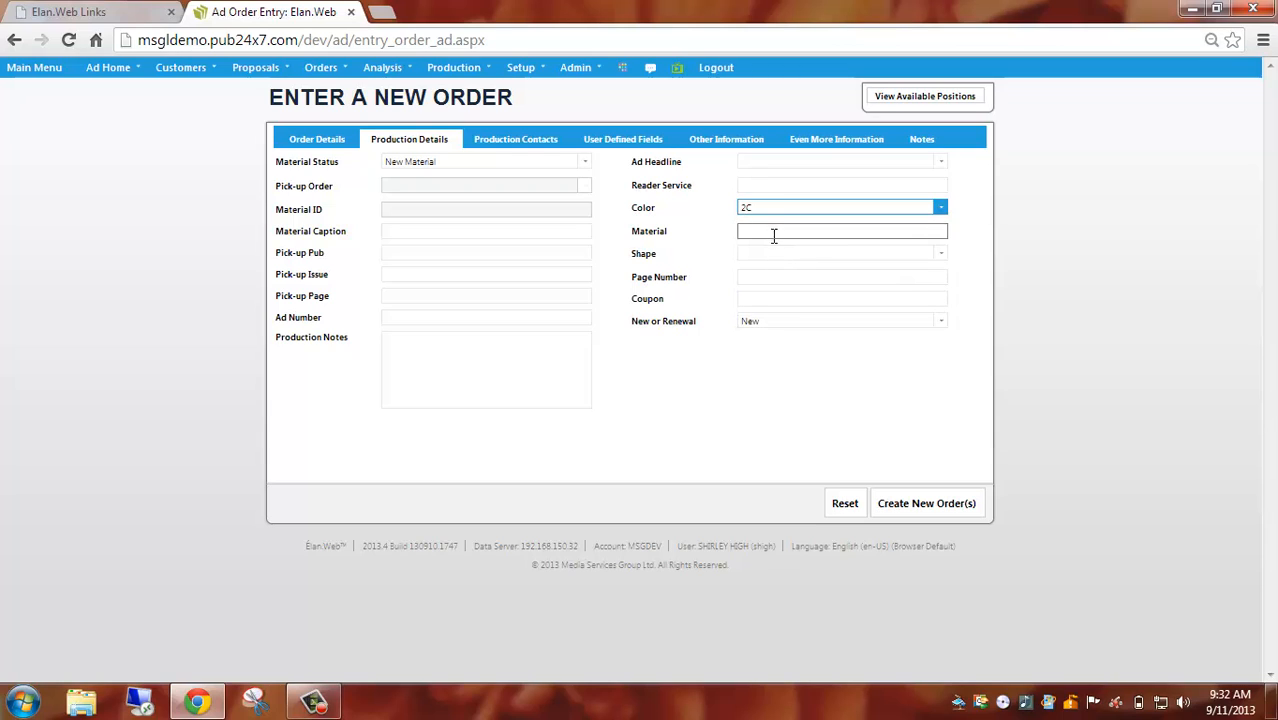
{"action": "left_click", "coordinate": [772, 252]}
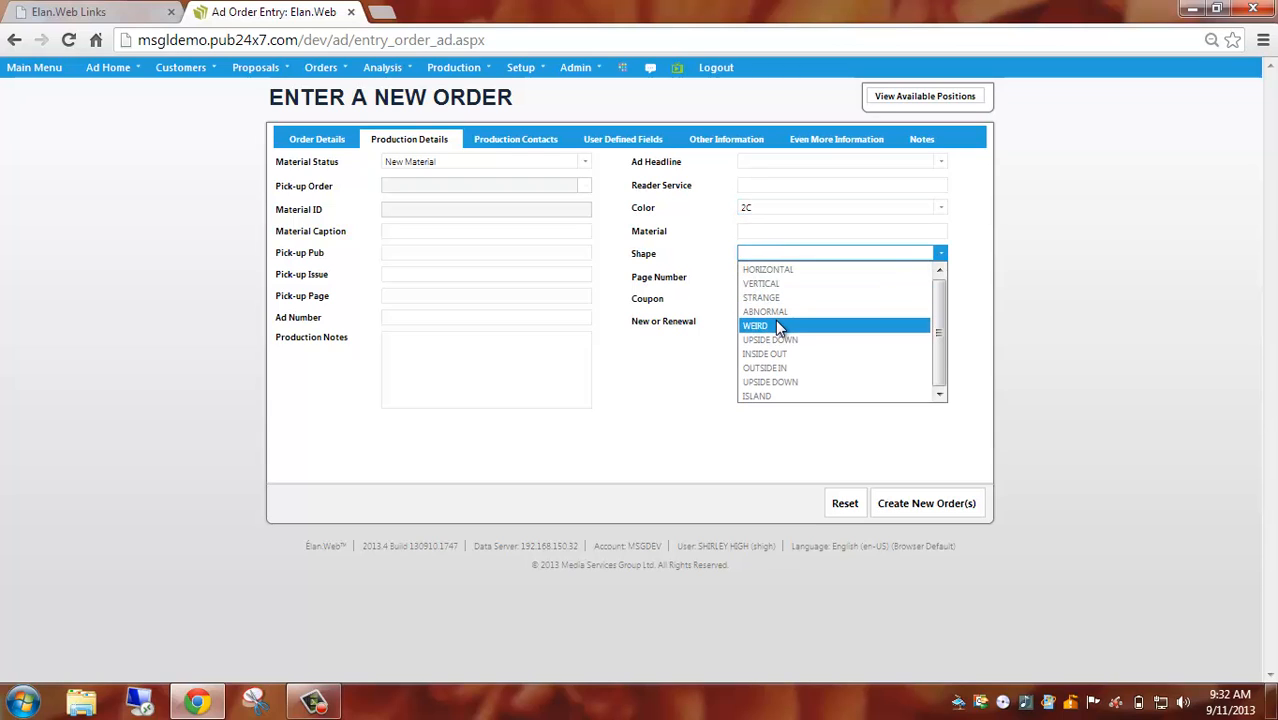
{"action": "left_click", "coordinate": [775, 320]}
Choose New as the order's New or Renewal value, leaving the page number and coupon blank.
{"action": "left_click", "coordinate": [781, 277]}
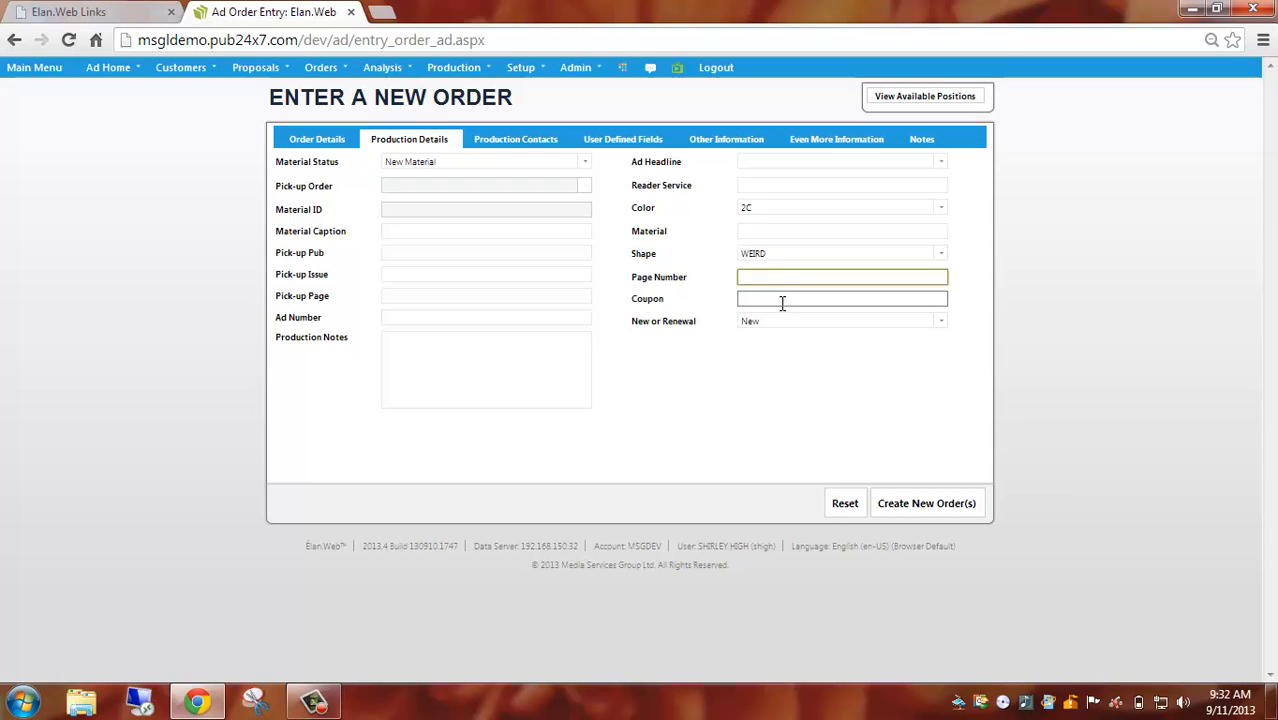
{"action": "left_click", "coordinate": [781, 298]}
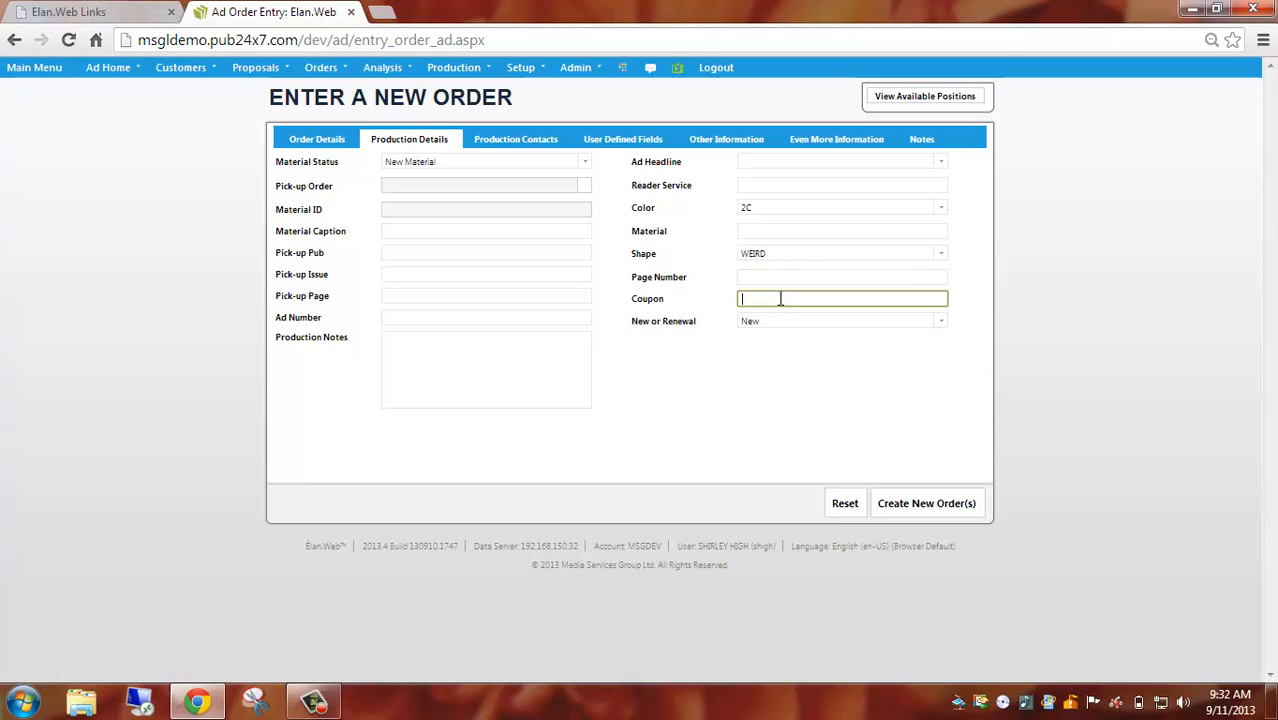
{"action": "left_click", "coordinate": [941, 324]}
{"action": "left_click", "coordinate": [941, 324]}
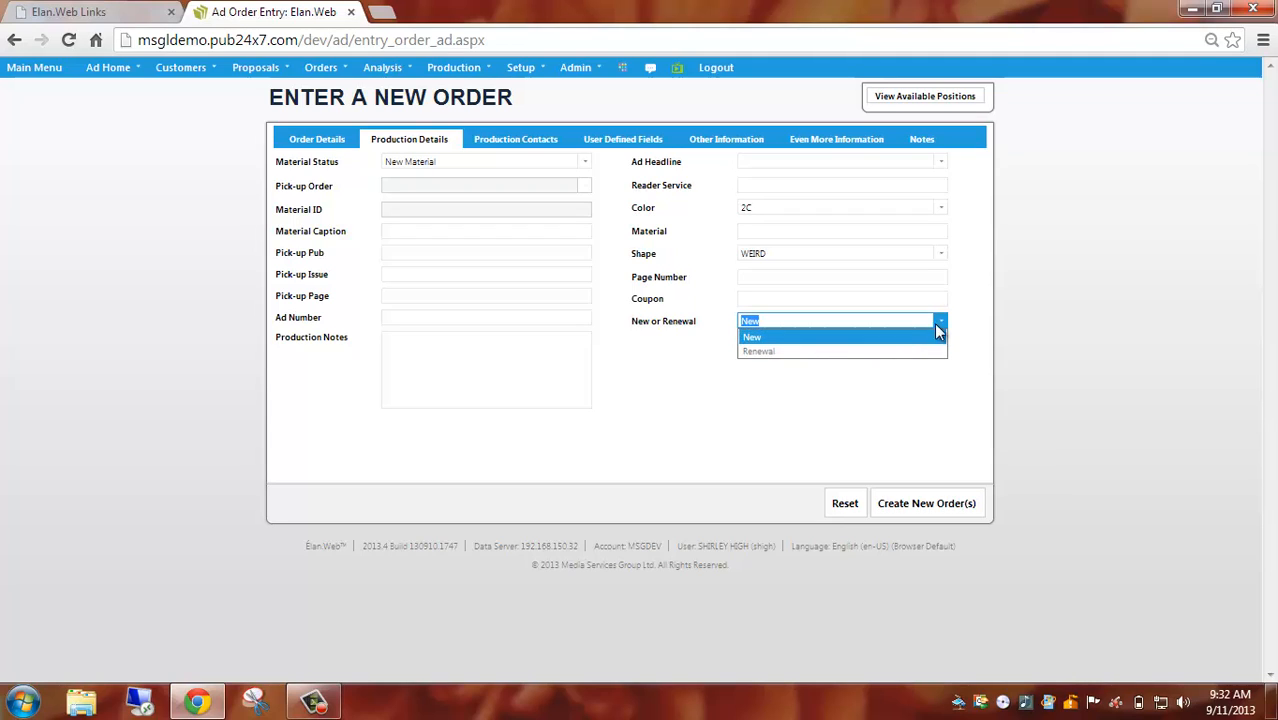
{"action": "left_click", "coordinate": [887, 340]}
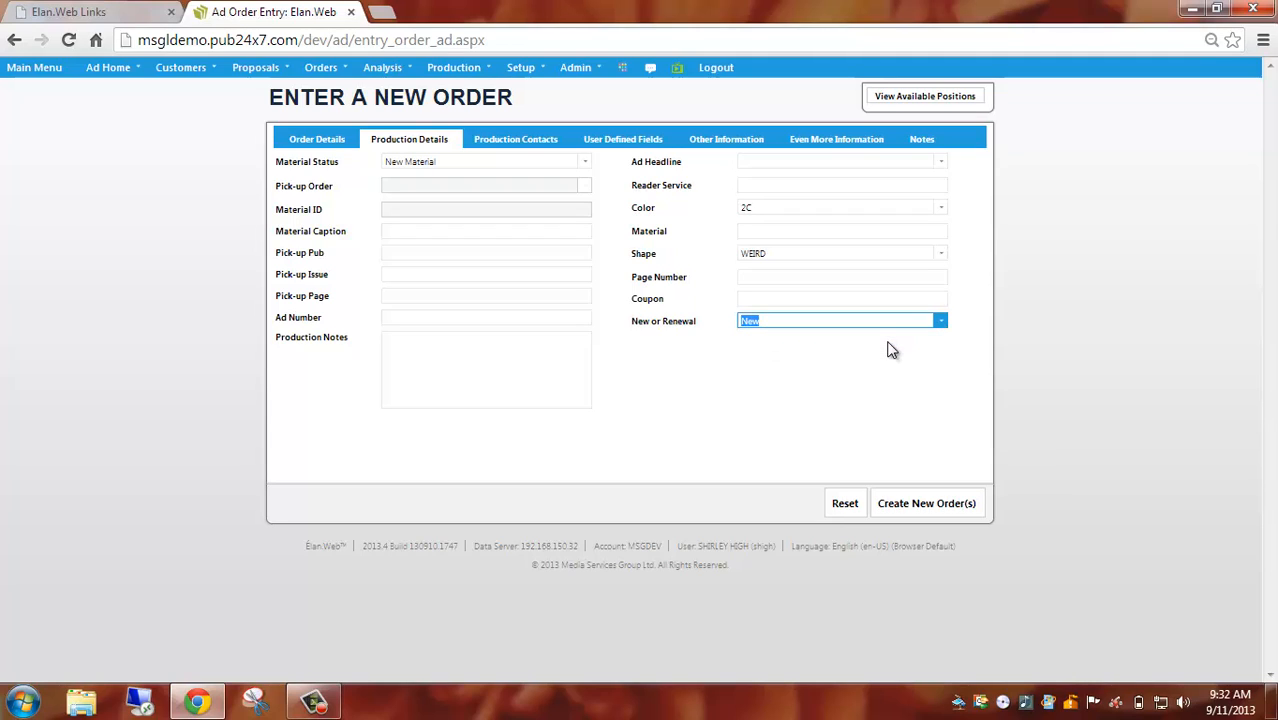
Open the order's production contacts and look over the blank new contact form, cancelling it without creating a contact.
{"action": "left_click", "coordinate": [532, 142]}
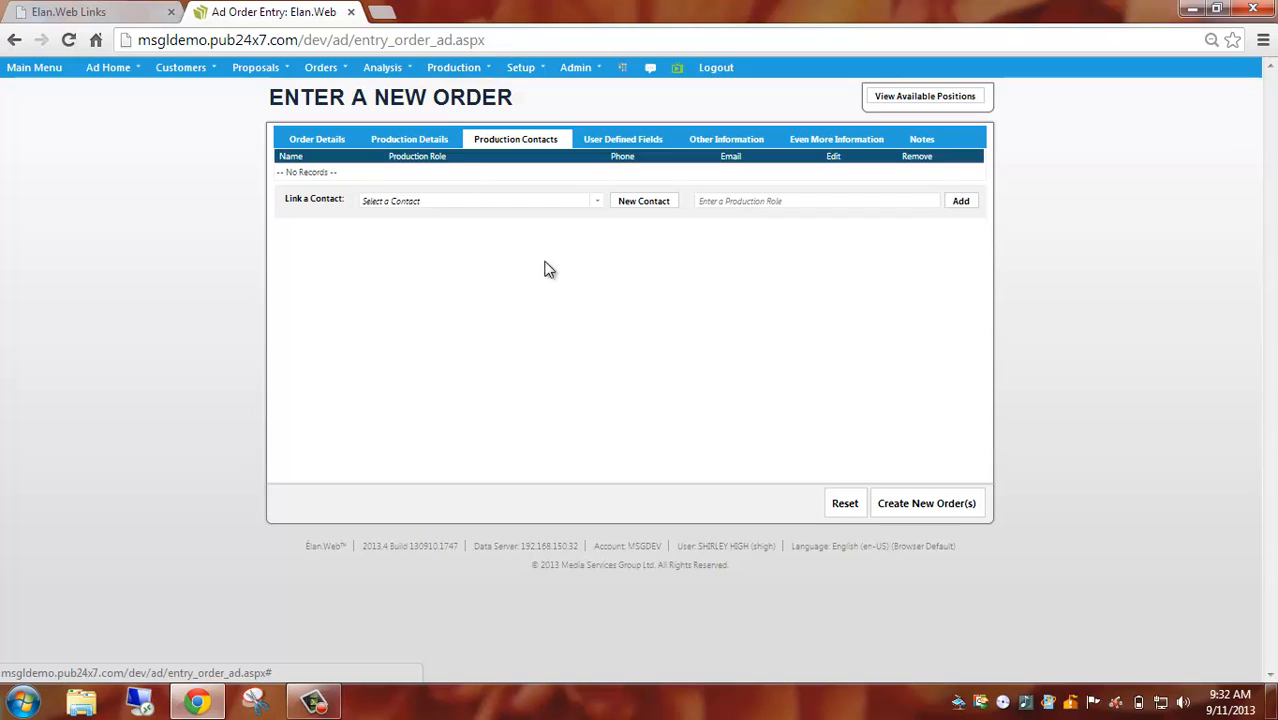
{"action": "left_click", "coordinate": [597, 203]}
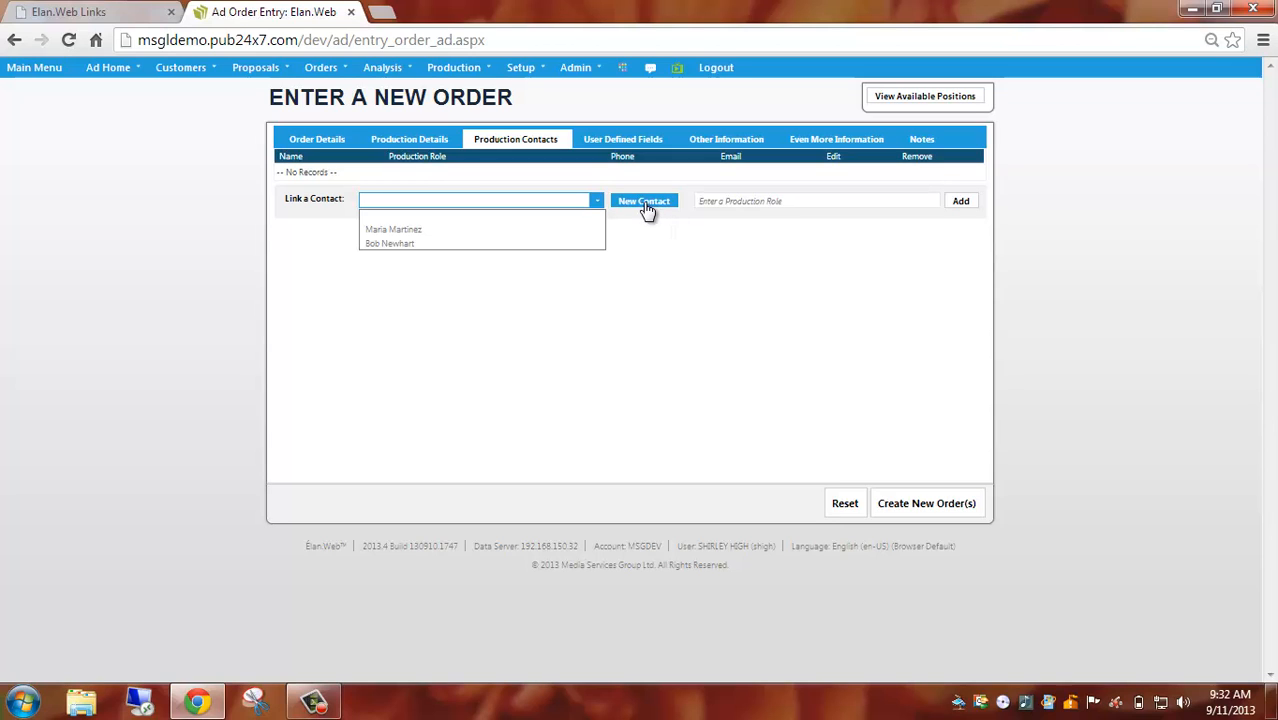
{"action": "left_click", "coordinate": [644, 202]}
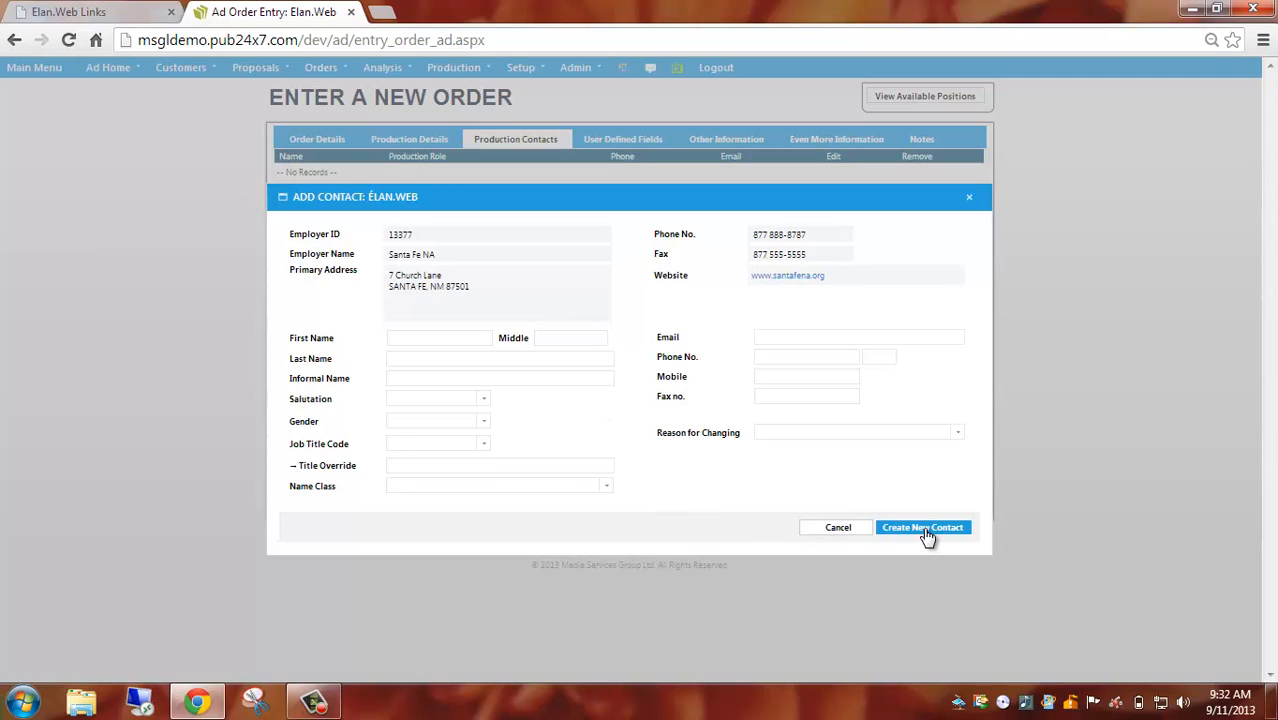
{"action": "left_click", "coordinate": [838, 527]}
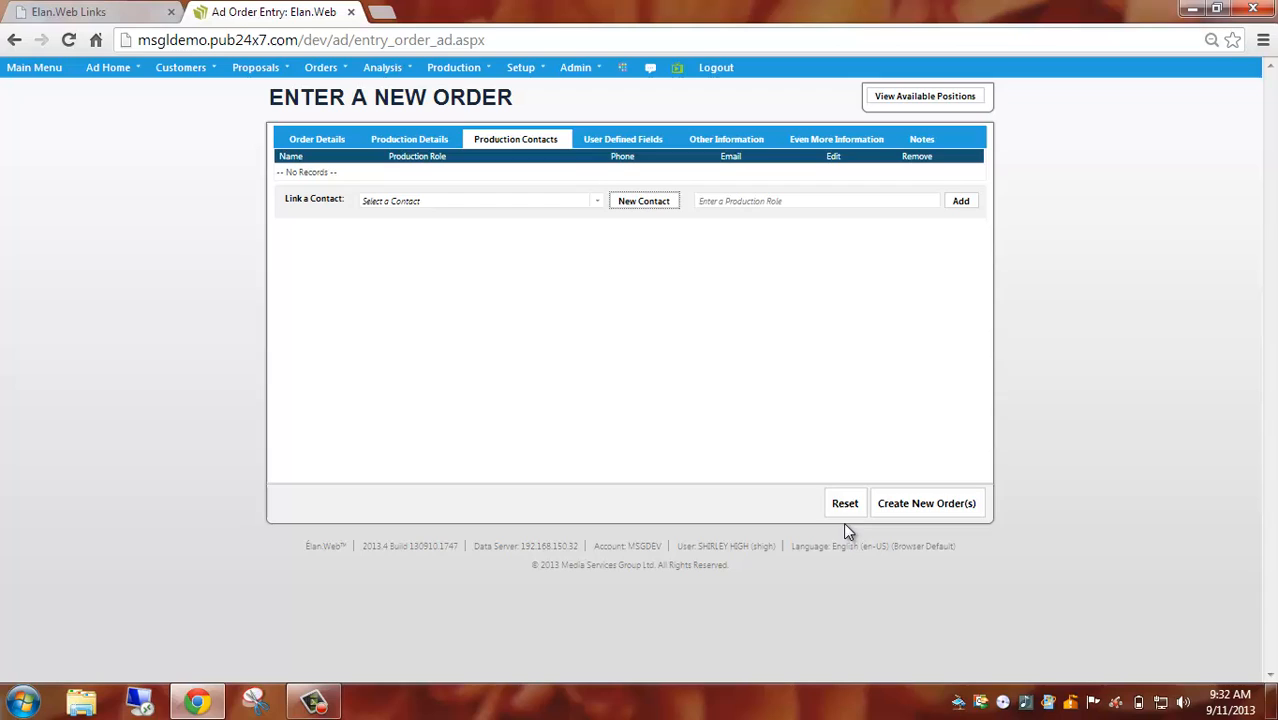
Link the first existing contact in the list to the order as a production contact with the production role mgr.
{"action": "left_click", "coordinate": [597, 203]}
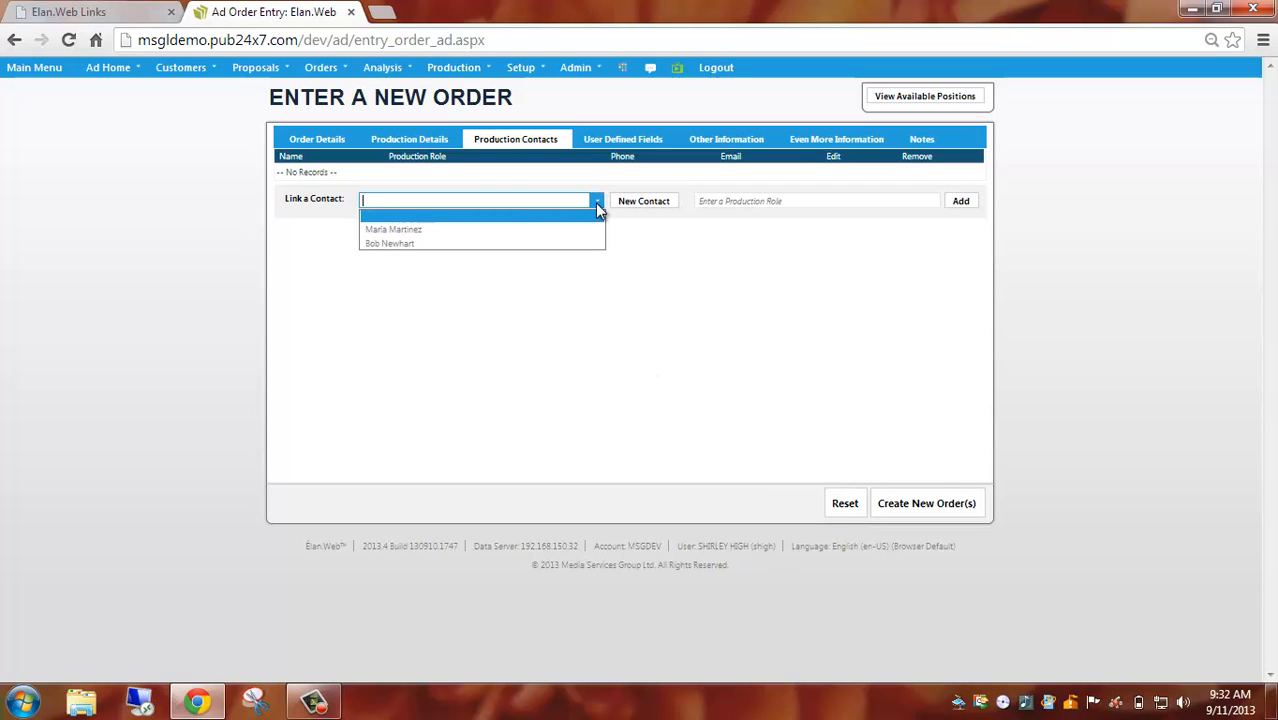
{"action": "left_click", "coordinate": [553, 230]}
{"action": "left_click", "coordinate": [731, 201]}
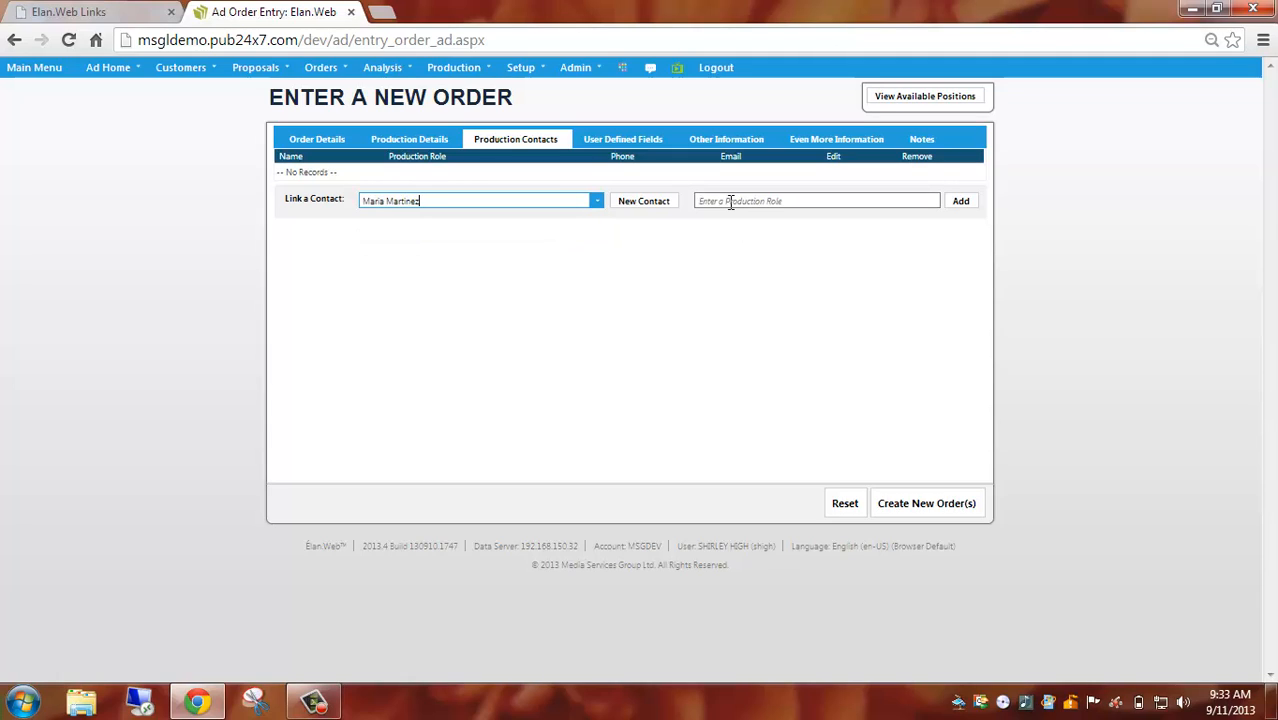
{"action": "left_click", "coordinate": [731, 201]}
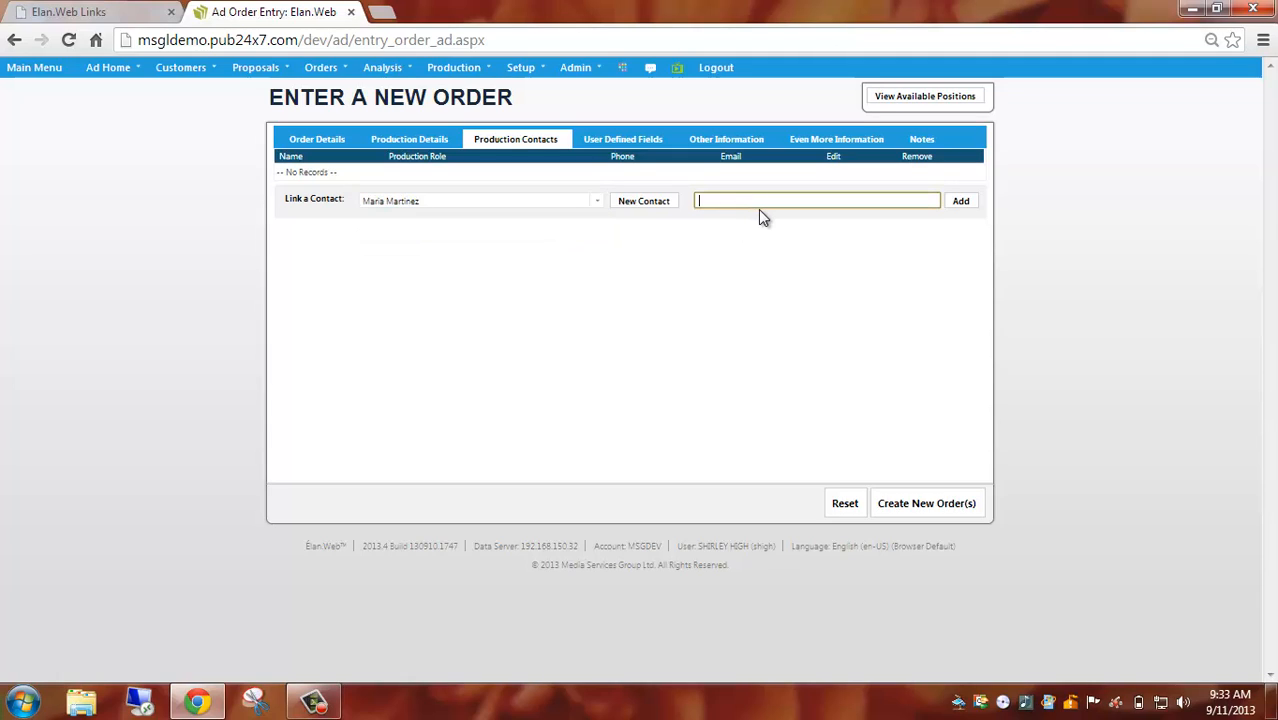
{"action": "type", "text": "mgr"}
{"action": "left_click", "coordinate": [958, 204]}
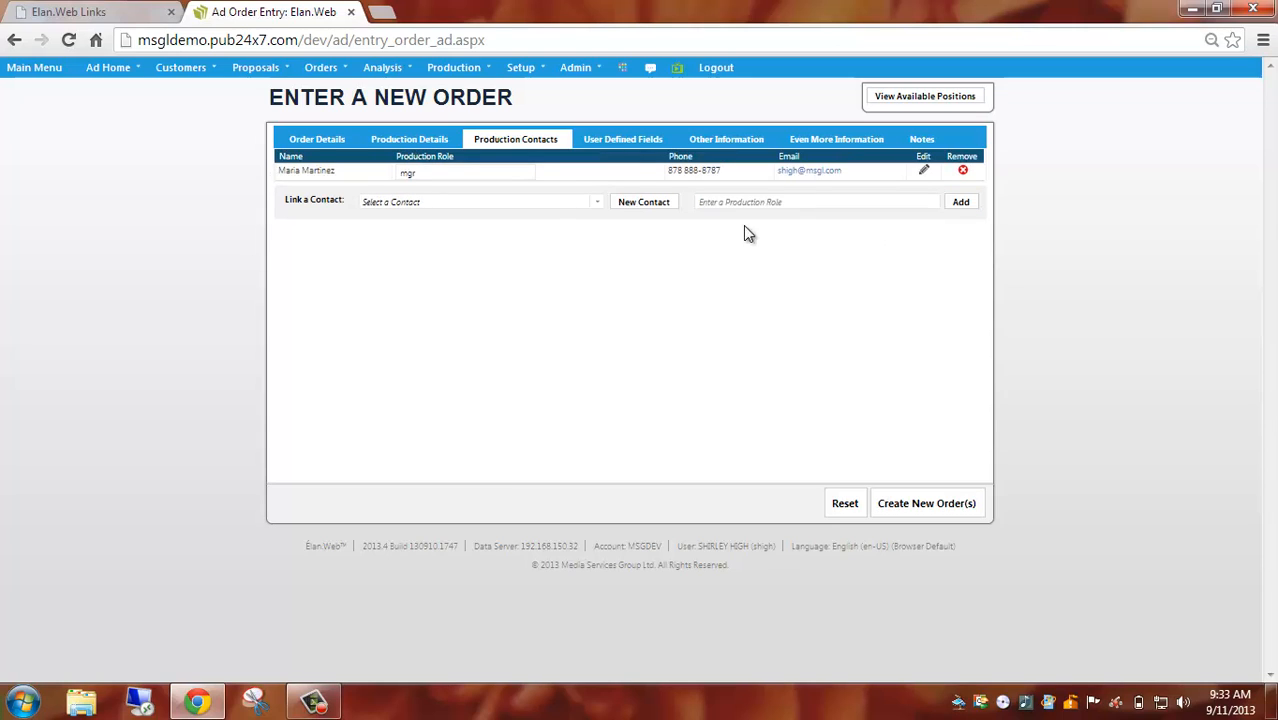
Set the order's user-defined Verified field to Yes.
{"action": "left_click", "coordinate": [628, 146]}
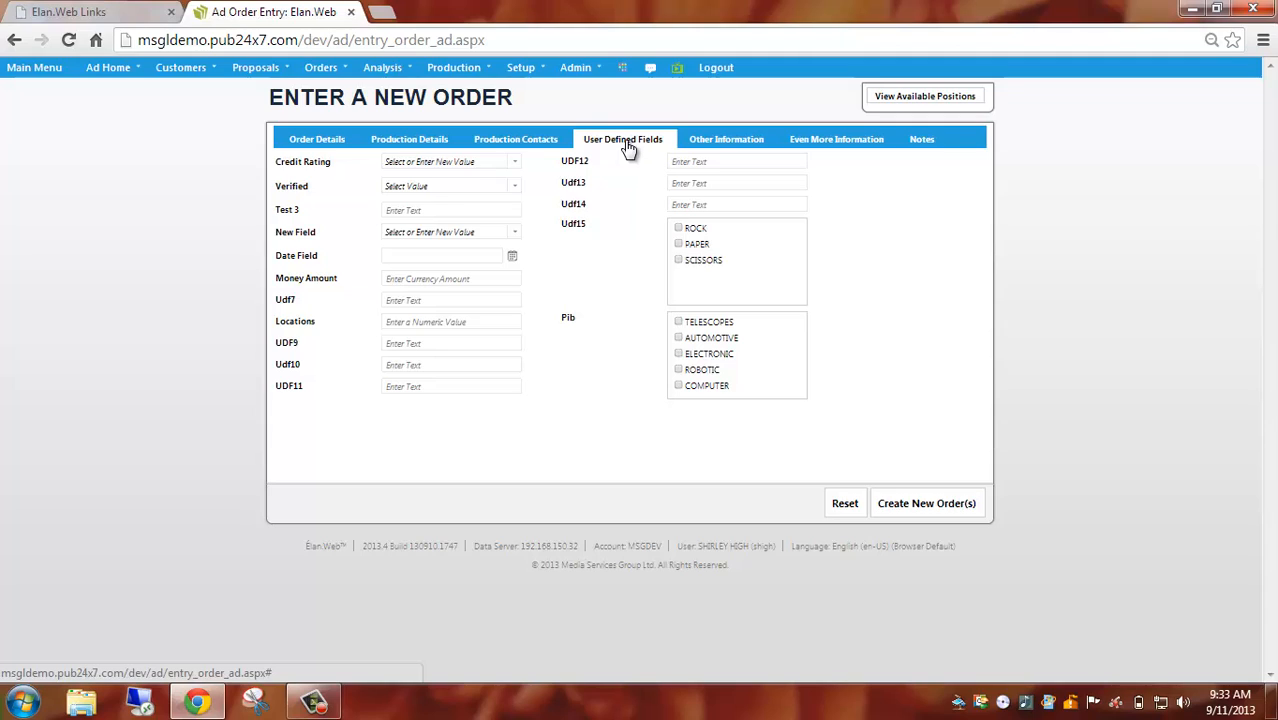
{"action": "left_click", "coordinate": [516, 188]}
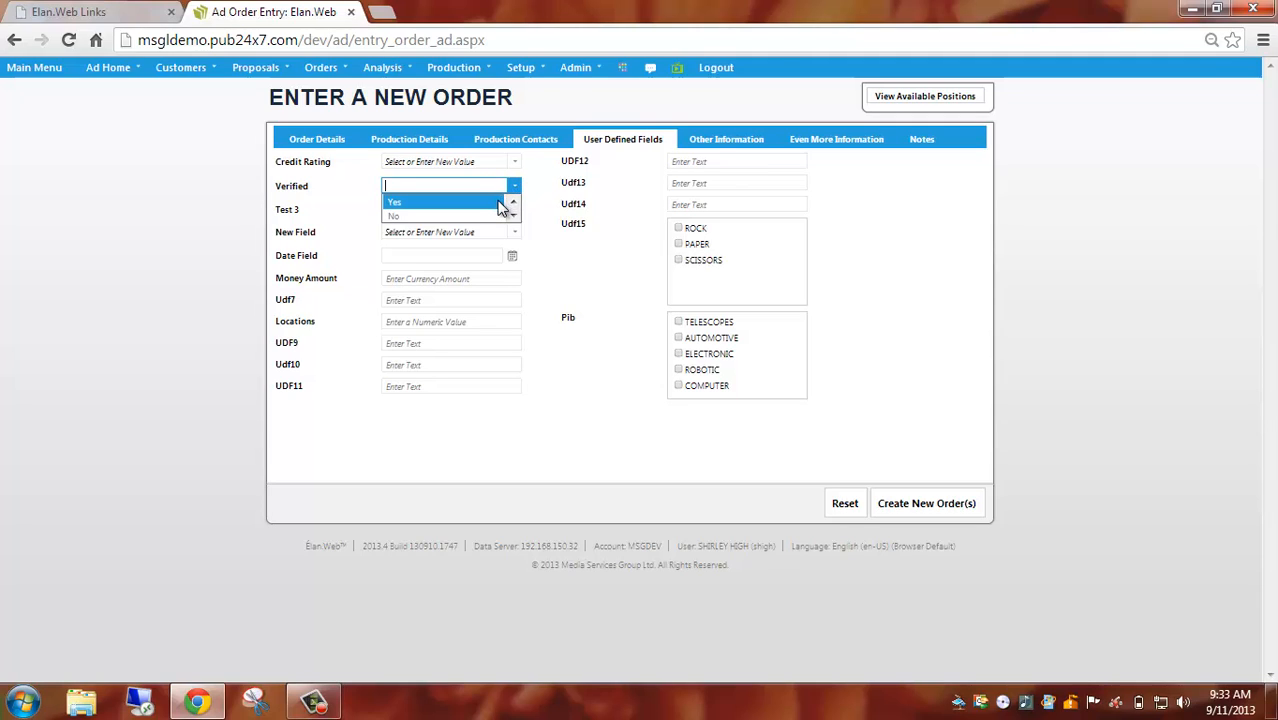
{"action": "left_click", "coordinate": [490, 204]}
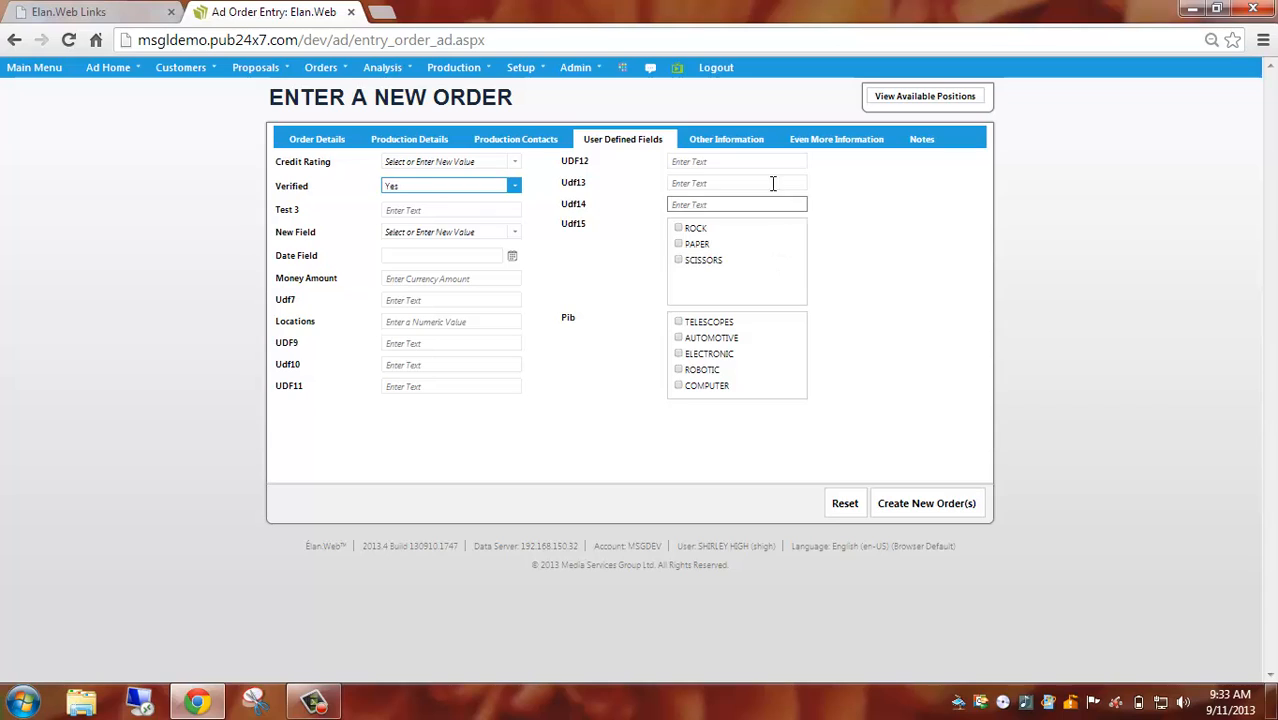
Assign the first listed contact as the advertiser contact for tearsheets, leaving the agency contact empty.
{"action": "left_click", "coordinate": [734, 146]}
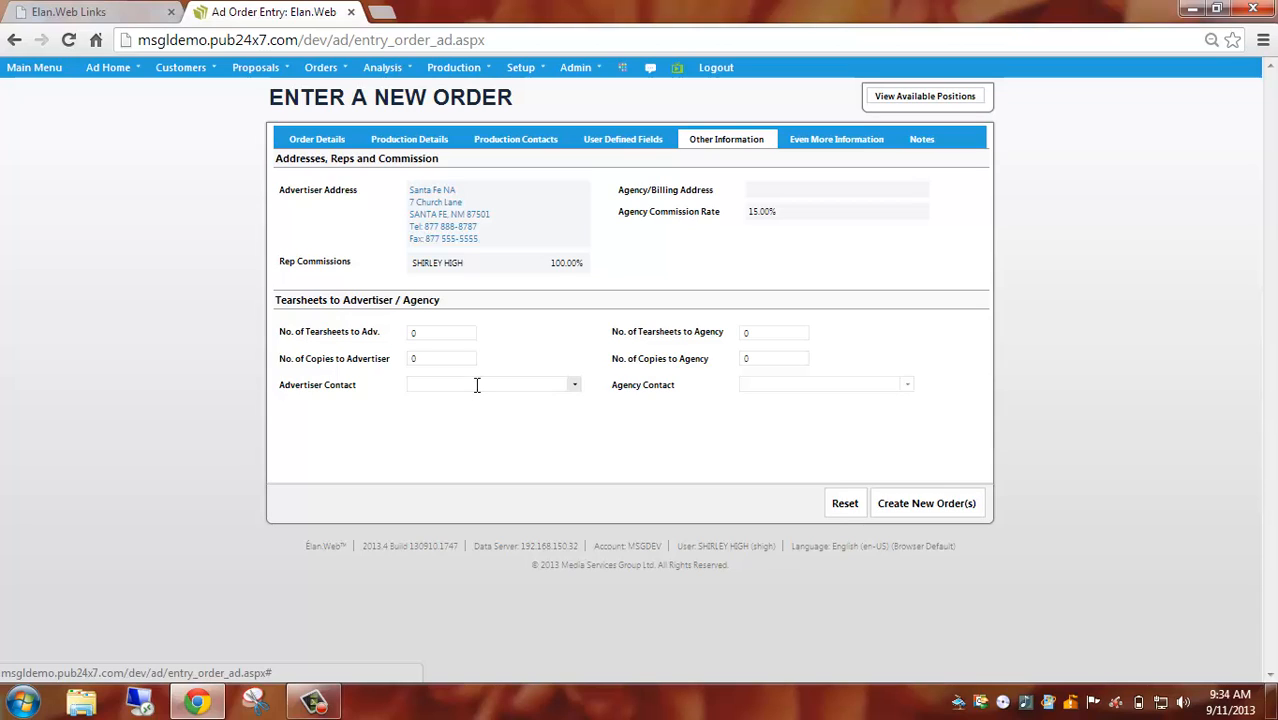
{"action": "left_click", "coordinate": [575, 388]}
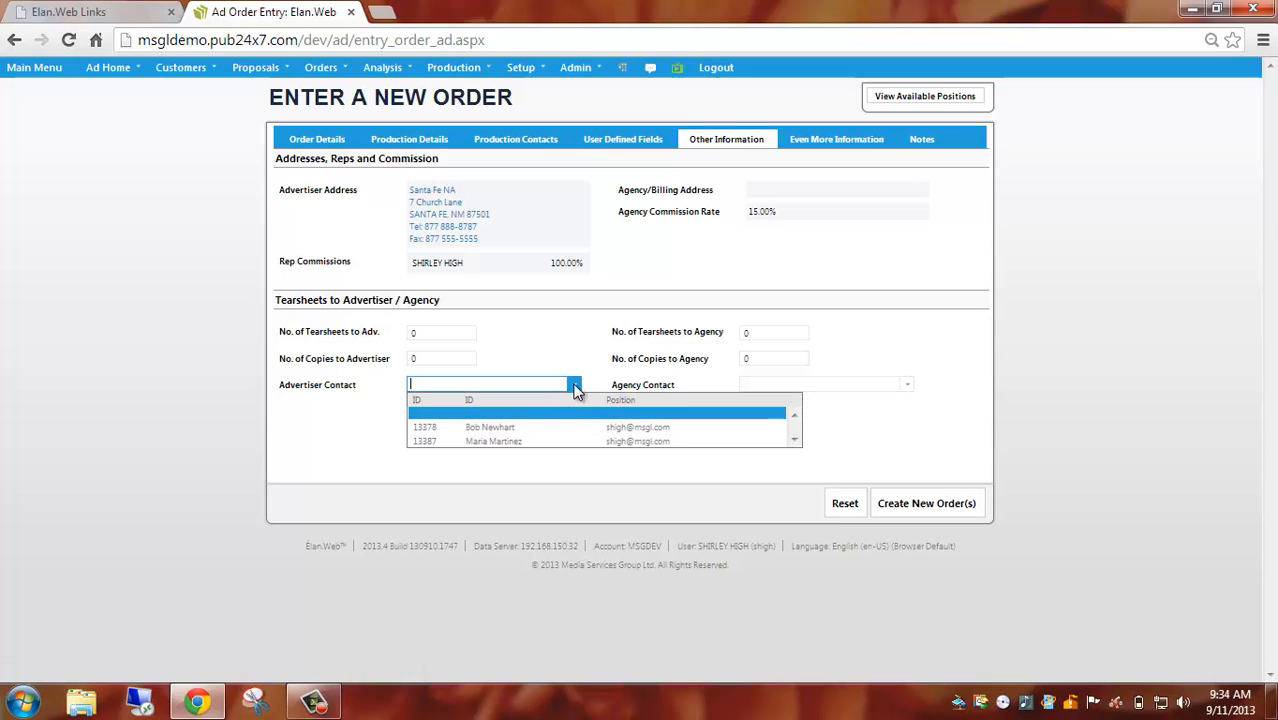
{"action": "left_click", "coordinate": [516, 427]}
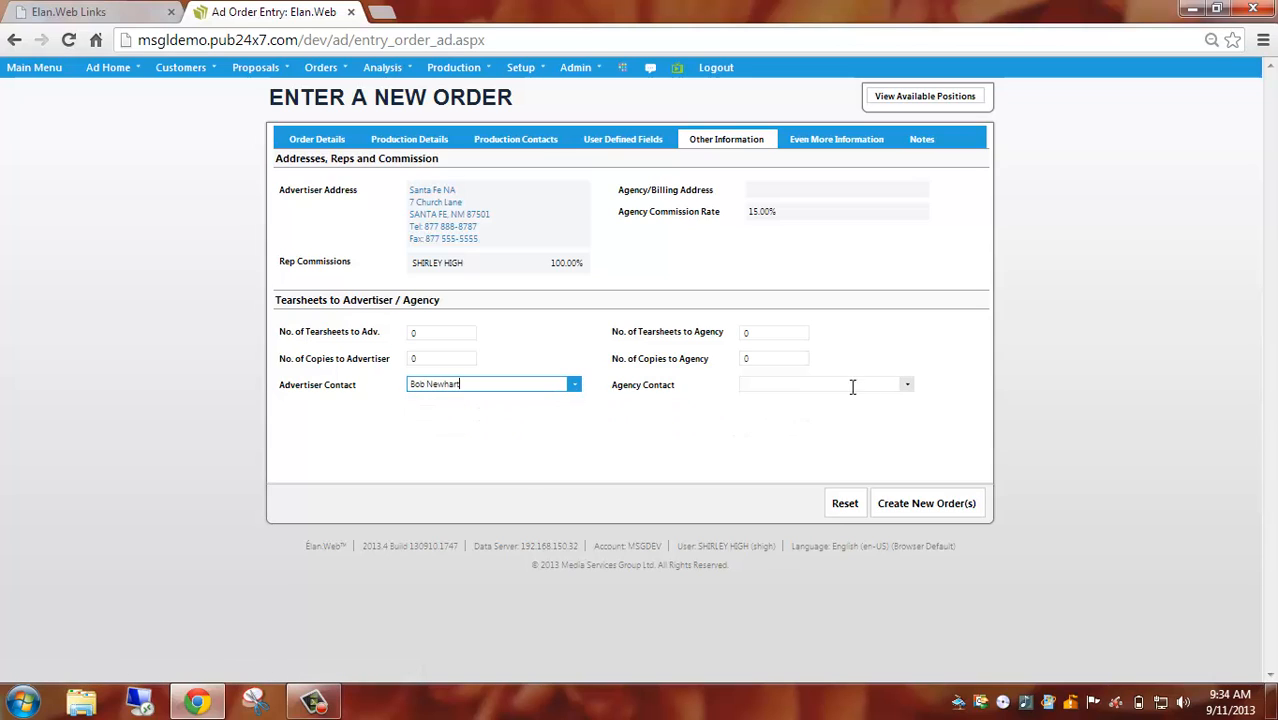
{"action": "left_click", "coordinate": [908, 386]}
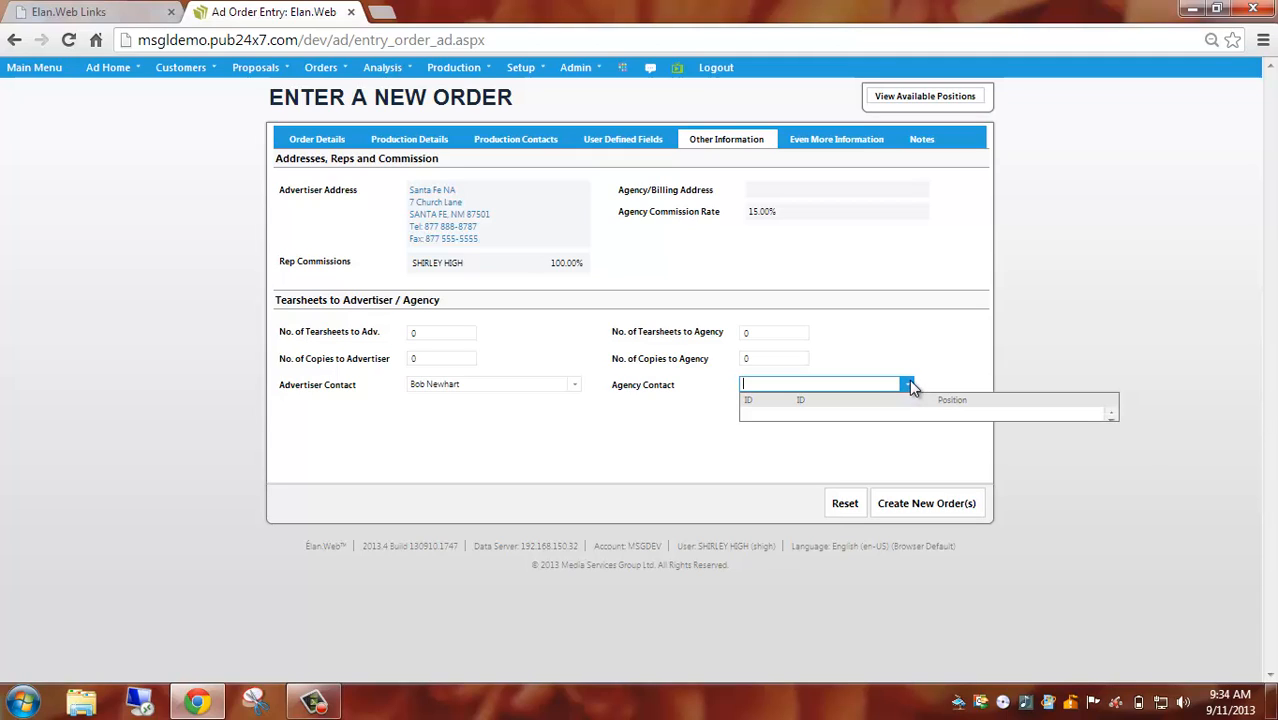
{"action": "left_click", "coordinate": [792, 453]}
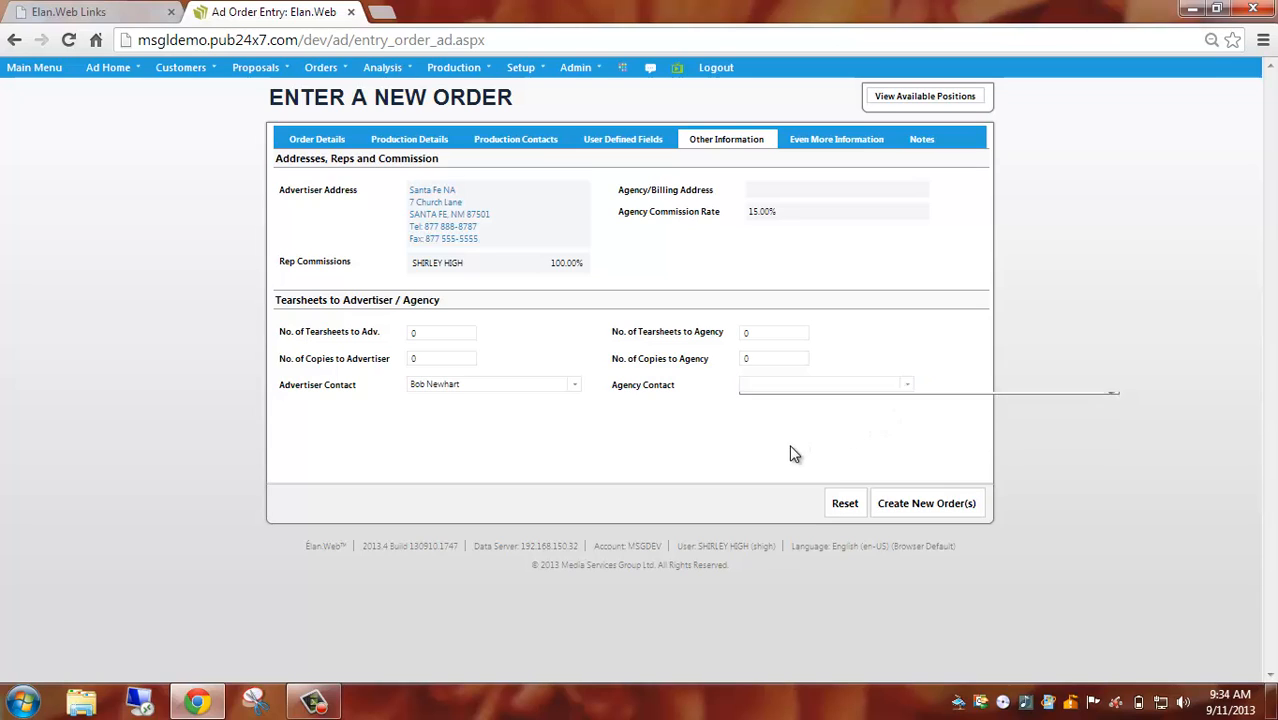
Create the new orders, leaving the confirmation comments, invoice comments and internal notes blank.
{"action": "left_click", "coordinate": [919, 146]}
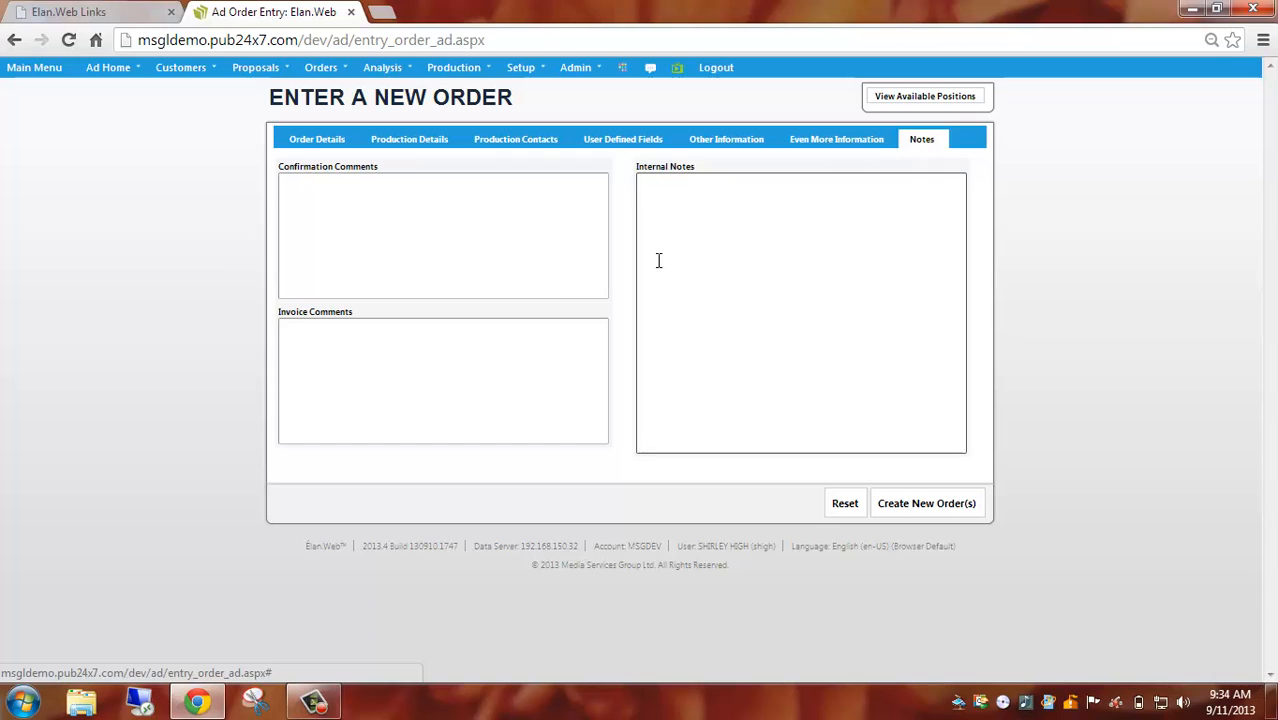
{"action": "left_click", "coordinate": [384, 204]}
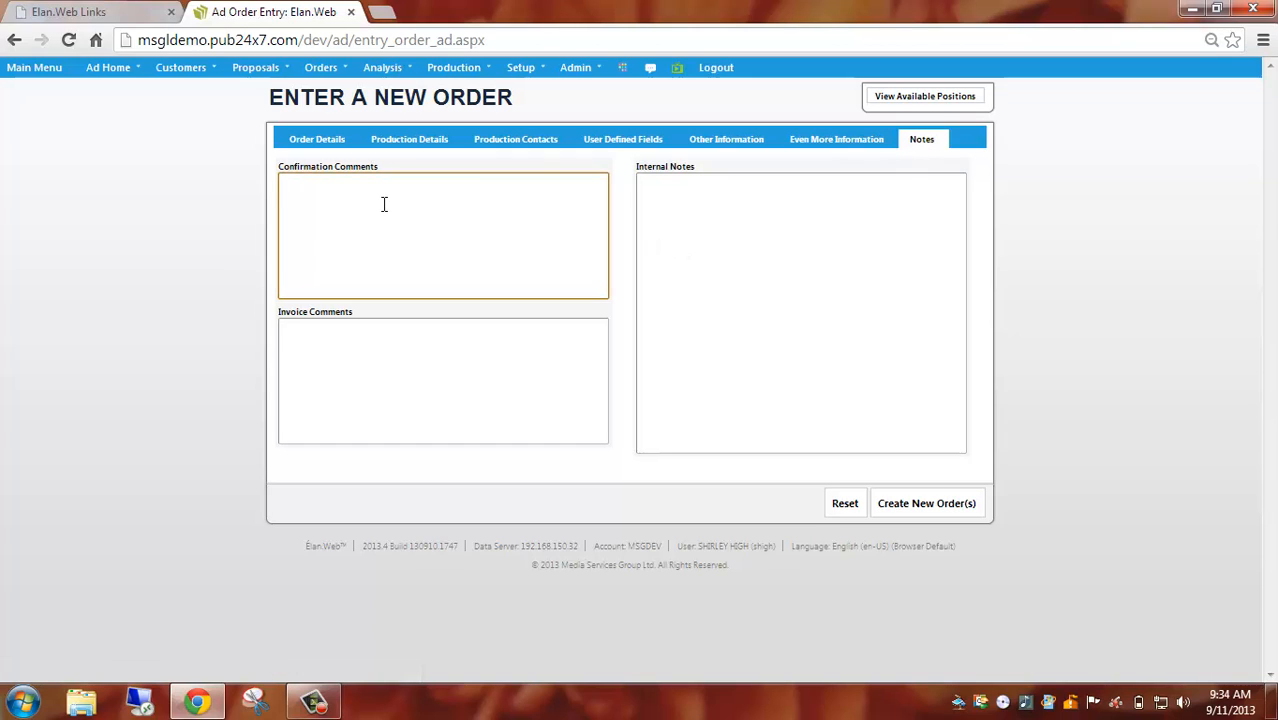
{"action": "left_click", "coordinate": [739, 227]}
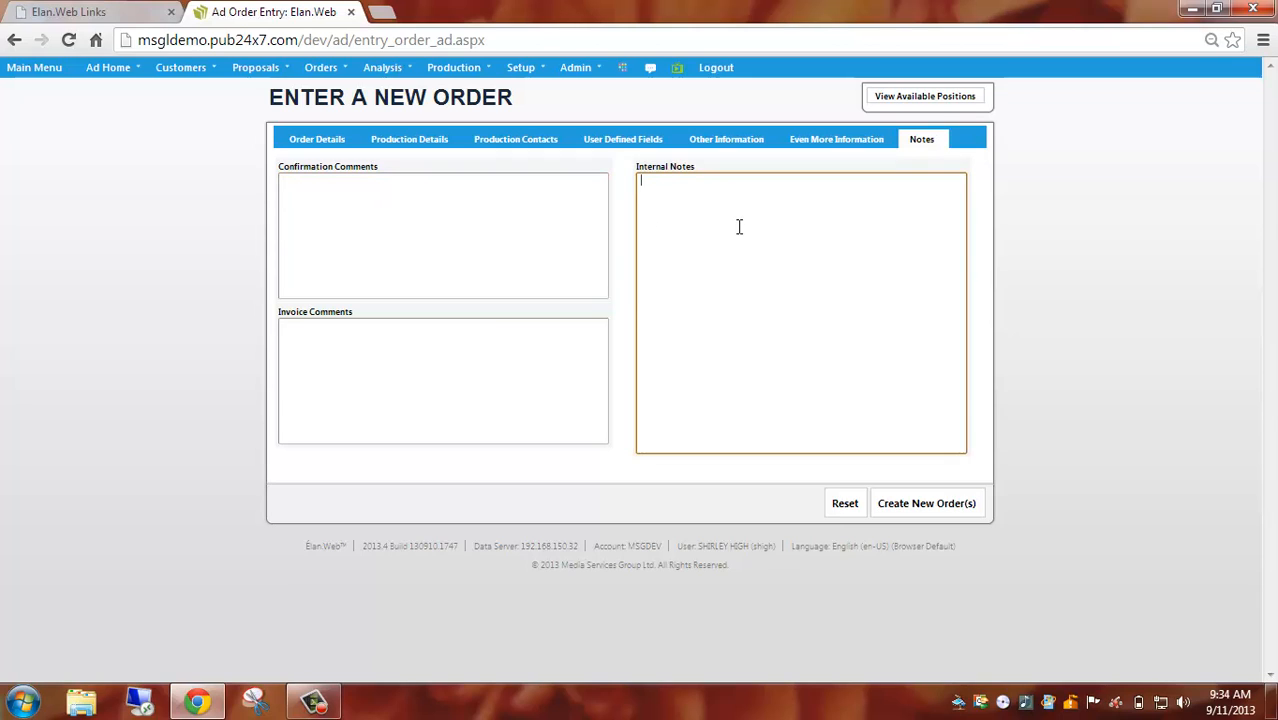
{"action": "left_click", "coordinate": [402, 352]}
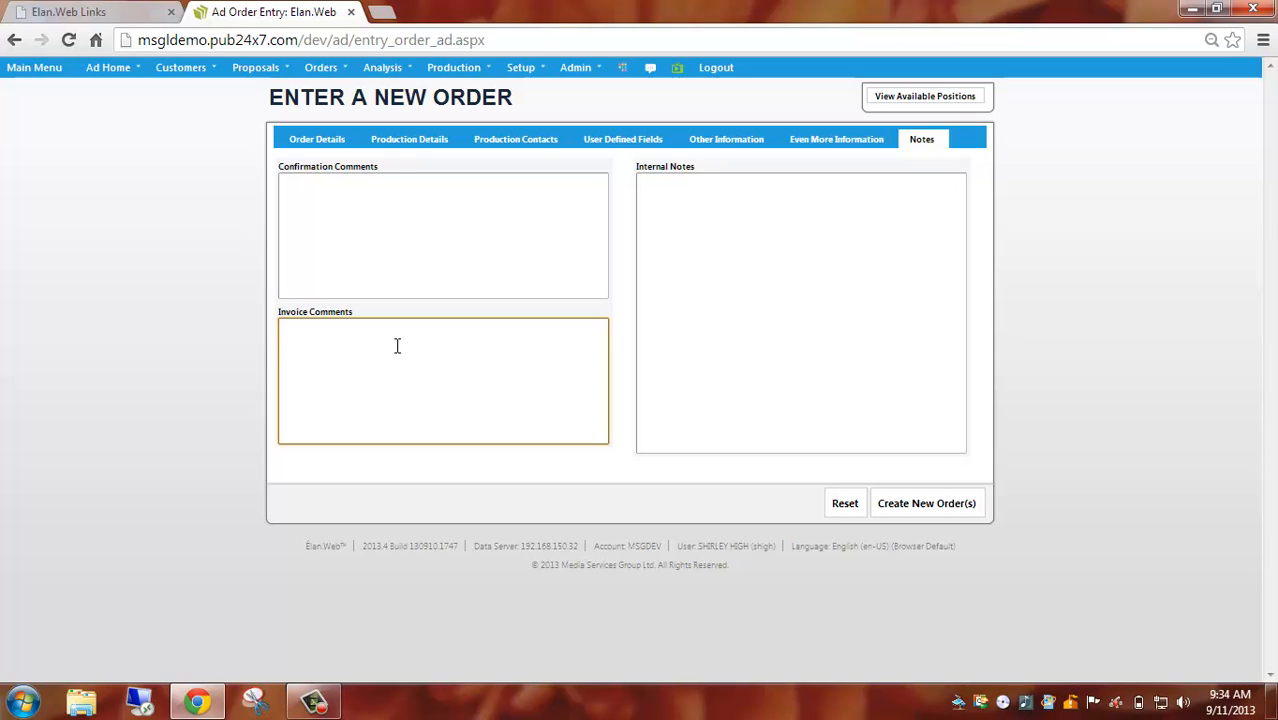
{"action": "left_click", "coordinate": [921, 506]}
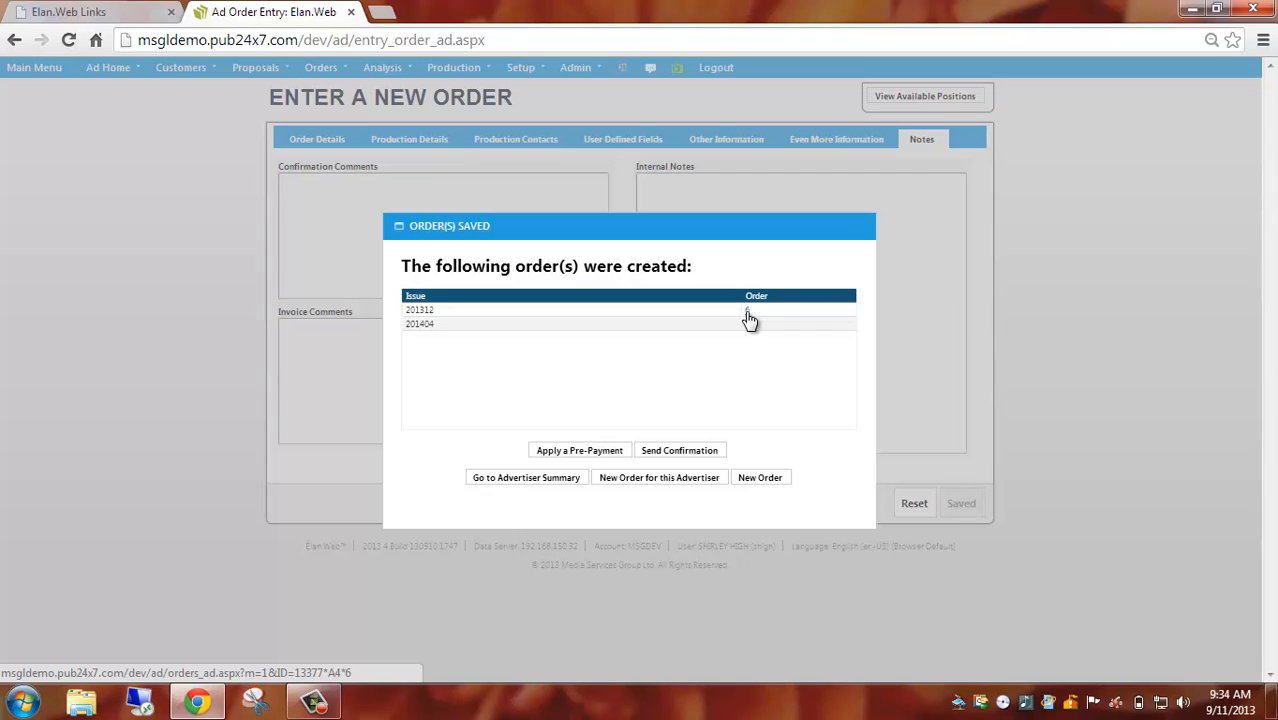
Fill in a pre-payment for the saved orders with BANK OF AMERICA CC and the stored Visa card, closing it unprocessed.
{"action": "left_click", "coordinate": [576, 455]}
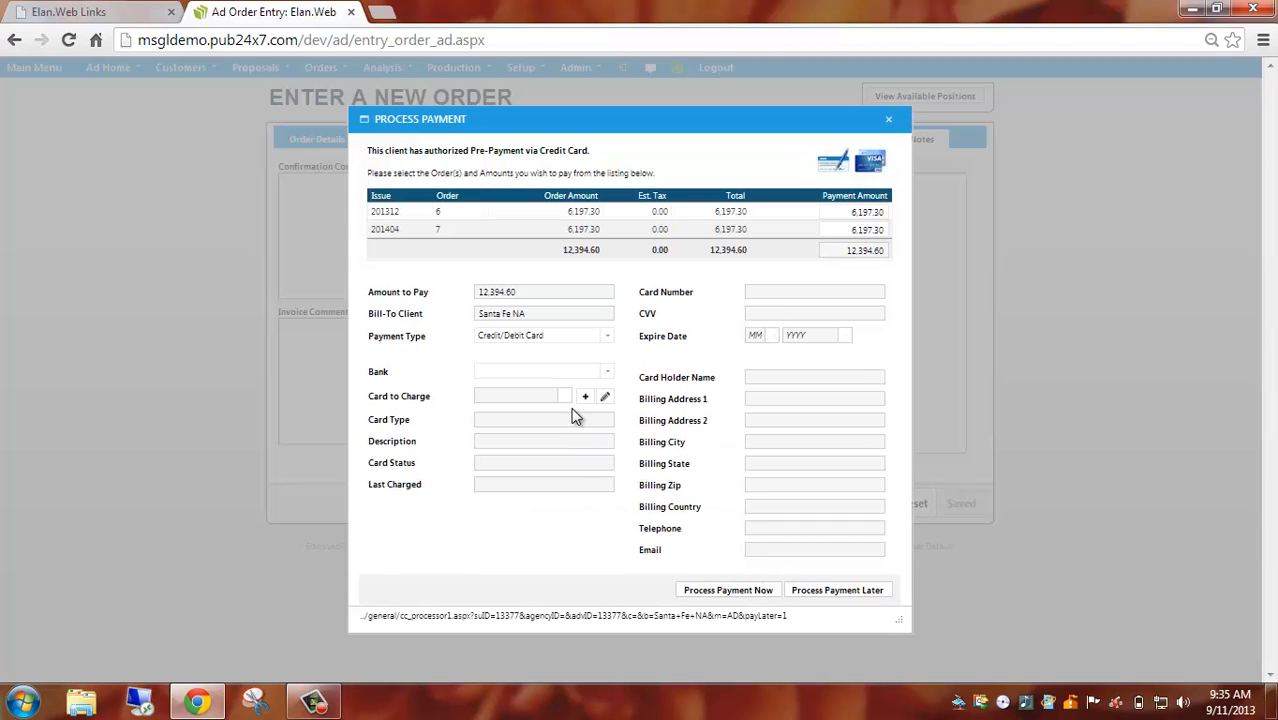
{"action": "left_click", "coordinate": [606, 372]}
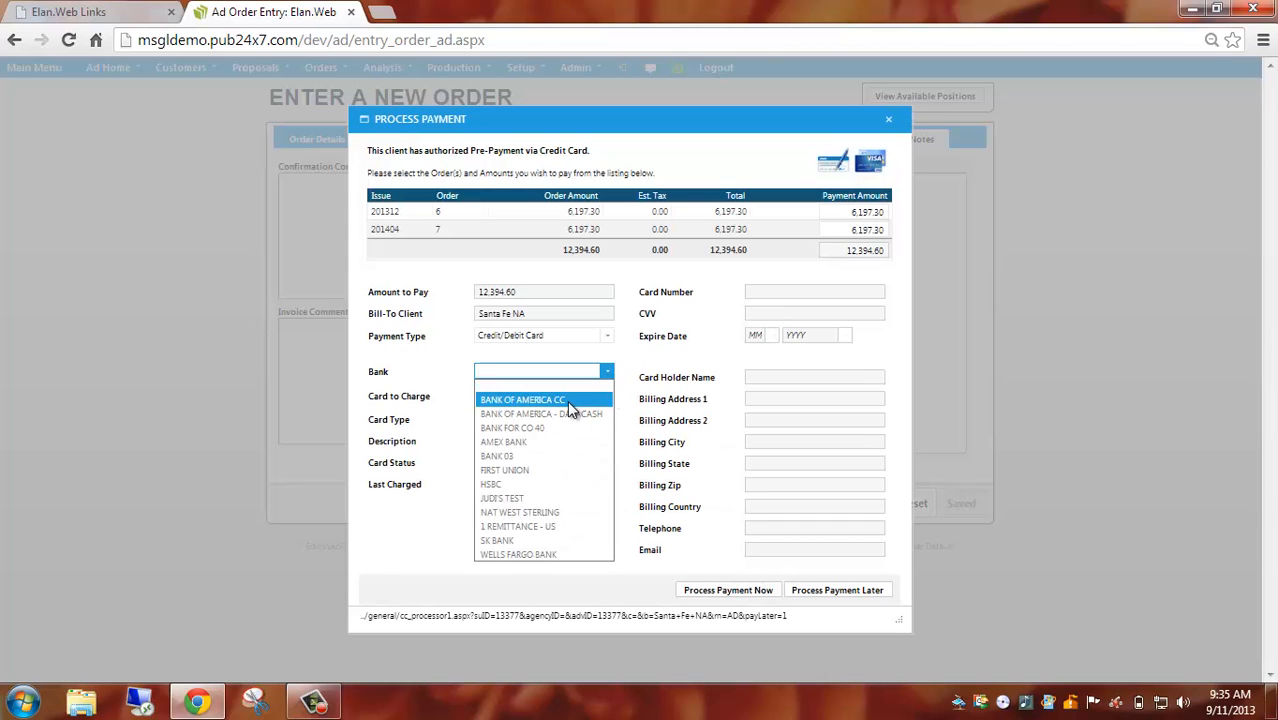
{"action": "left_click", "coordinate": [567, 401]}
{"action": "left_click", "coordinate": [565, 397]}
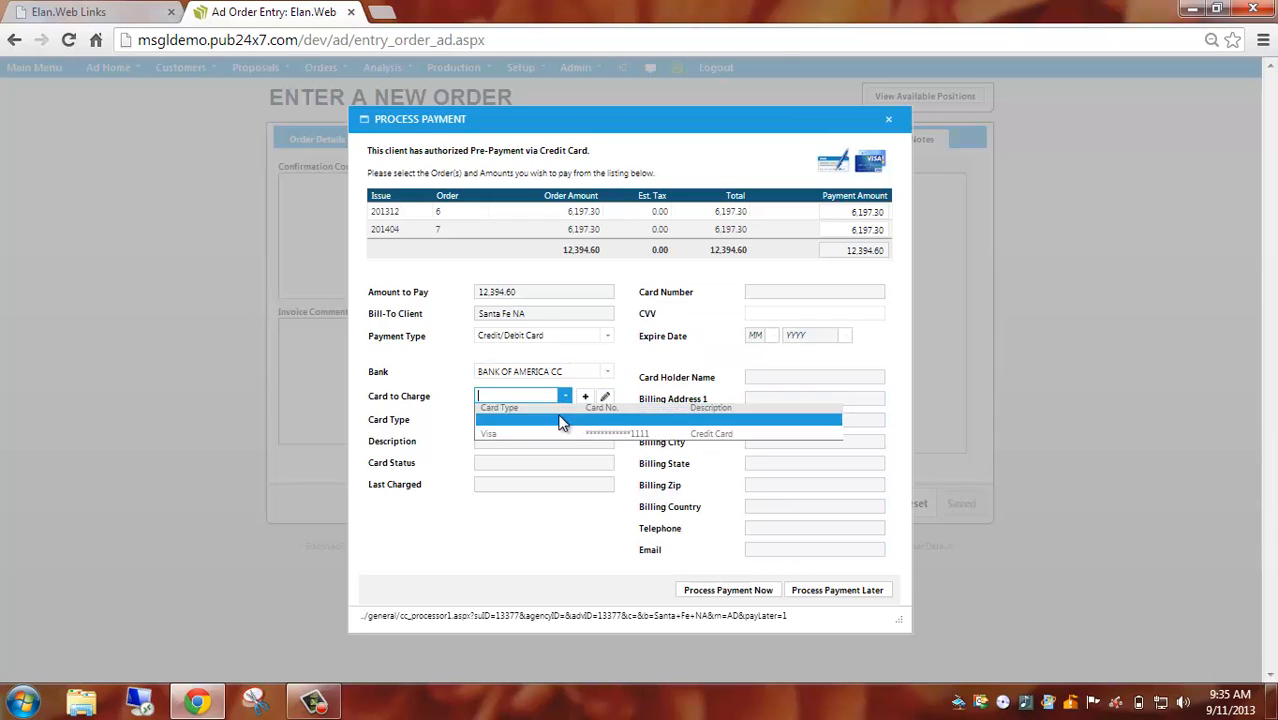
{"action": "left_click", "coordinate": [554, 436]}
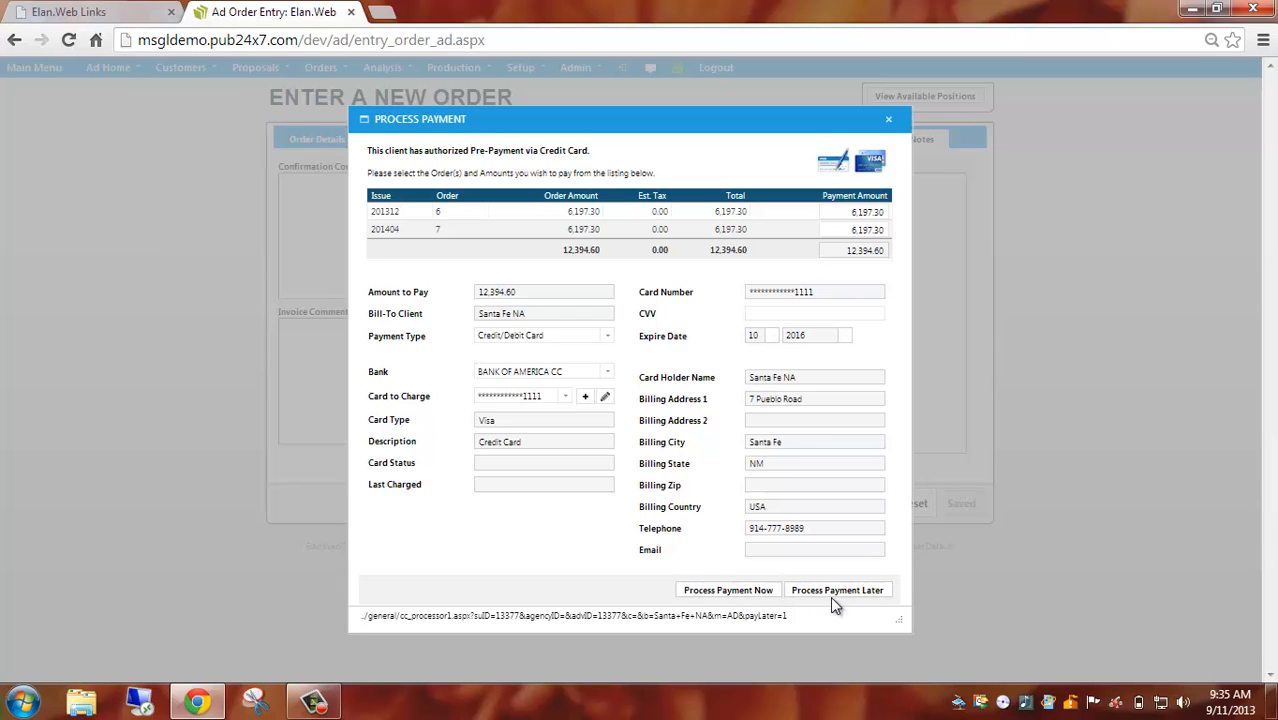
{"action": "left_click", "coordinate": [889, 126]}
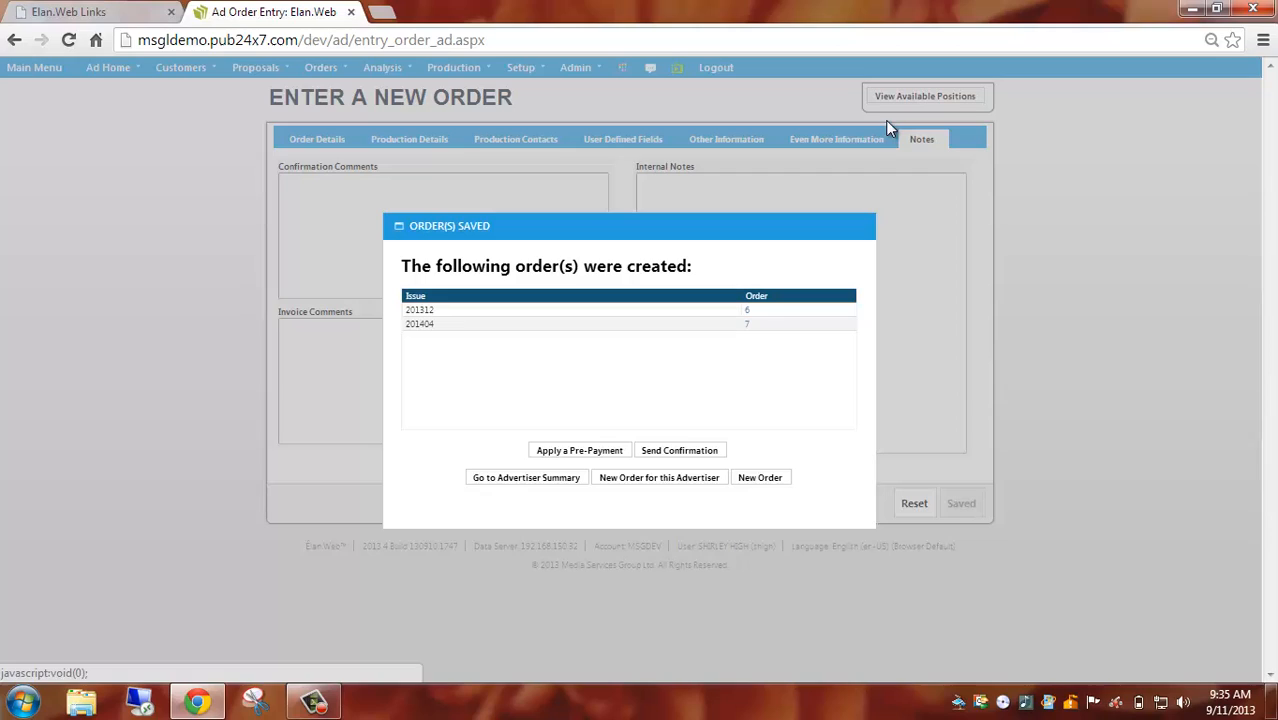
Preview the saved orders' confirmation using the Multiple Order Confirmation email template, and cancel without sending it.
{"action": "left_click", "coordinate": [680, 451]}
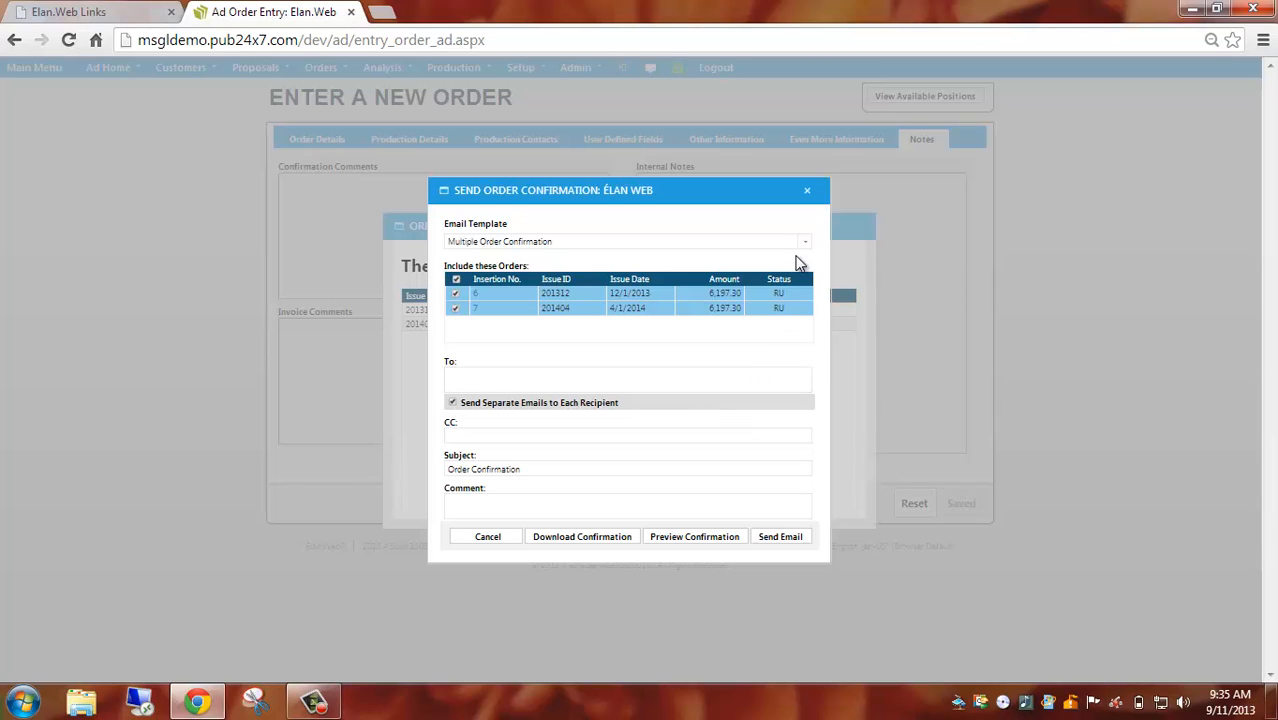
{"action": "left_click", "coordinate": [806, 243]}
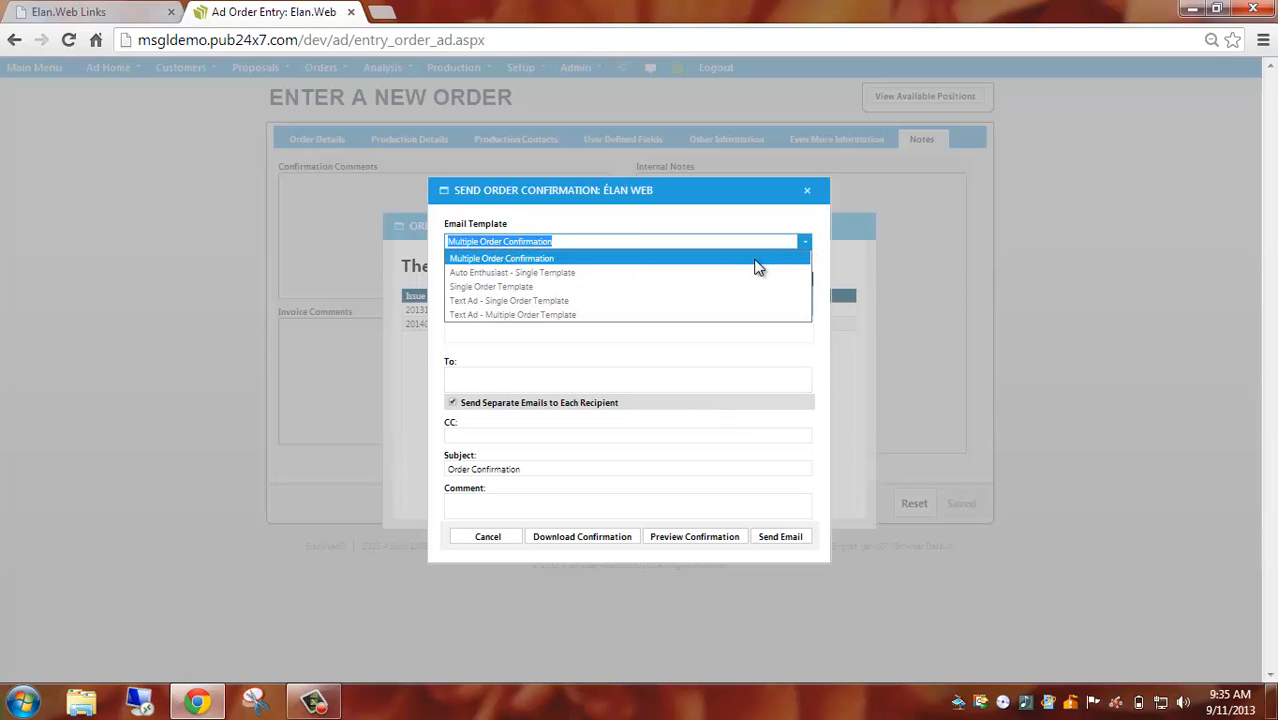
{"action": "left_click", "coordinate": [746, 261]}
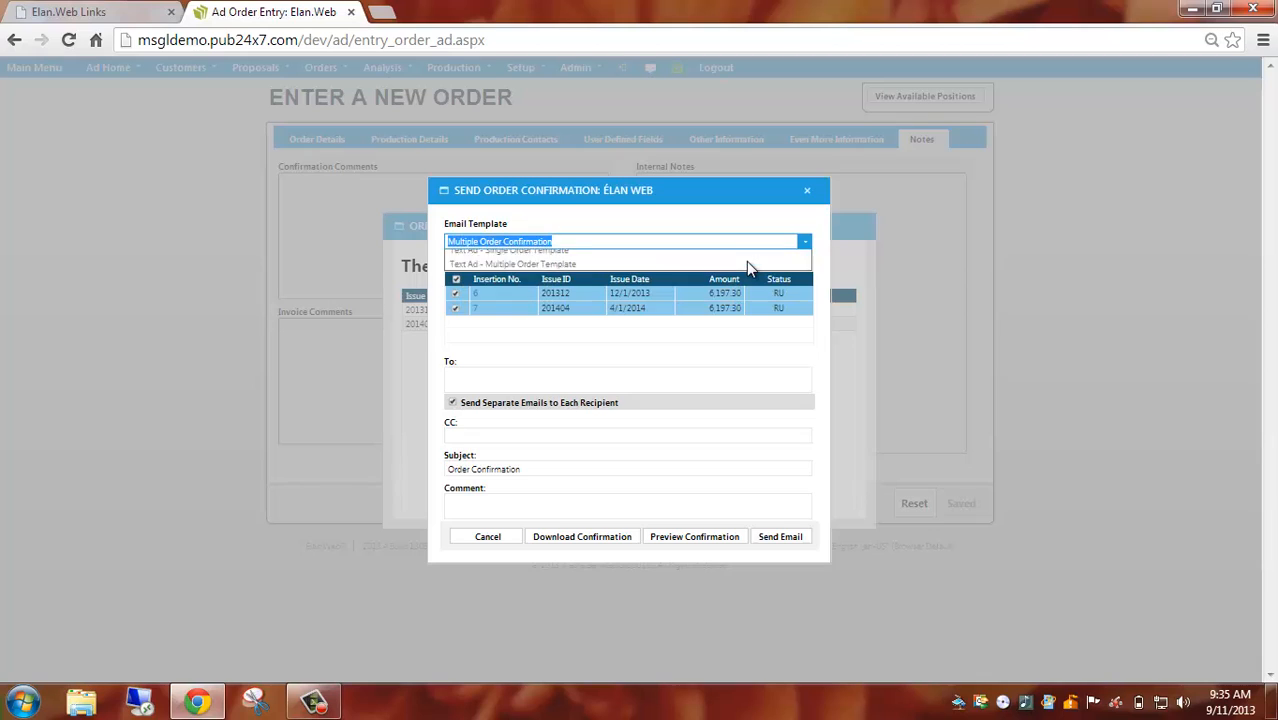
{"action": "left_click", "coordinate": [491, 370]}
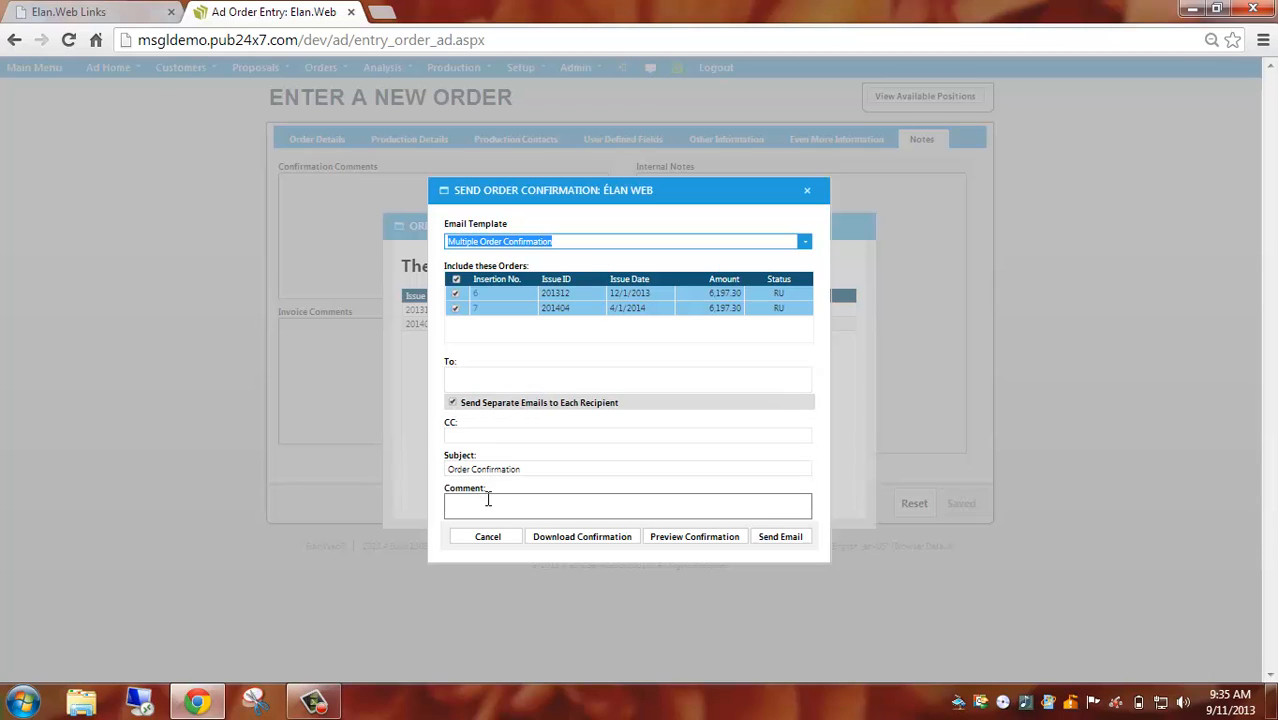
{"action": "left_click", "coordinate": [694, 540]}
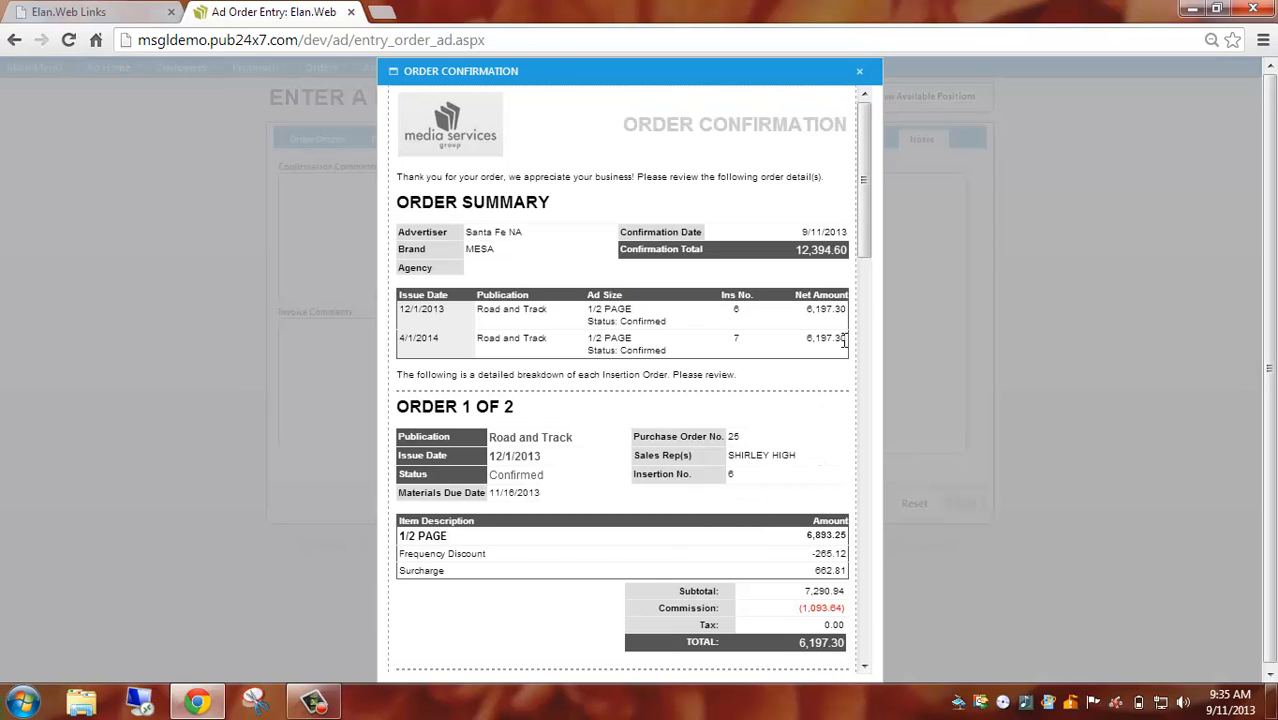
{"action": "scroll", "coordinate": [870, 240], "scroll_direction": "down", "scroll_amount": 1}
{"action": "left_click_drag", "start_coordinate": [873, 240], "coordinate": [868, 118]}
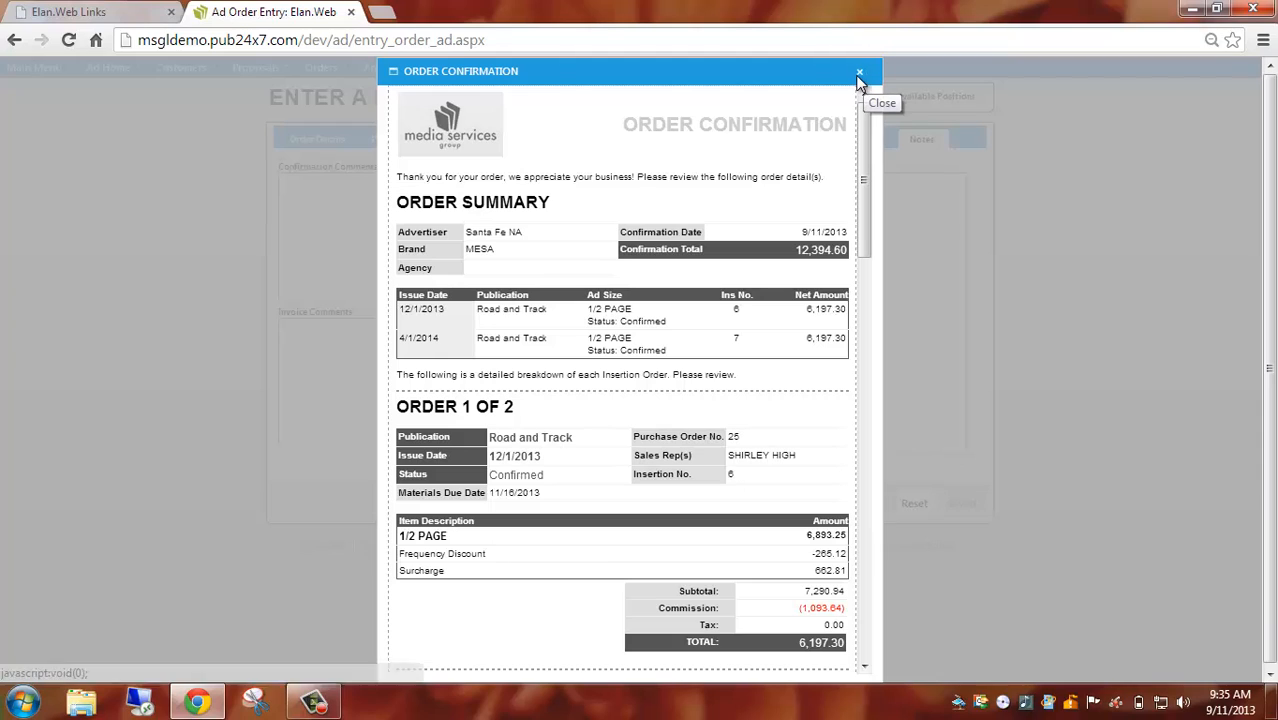
{"action": "left_click", "coordinate": [858, 72]}
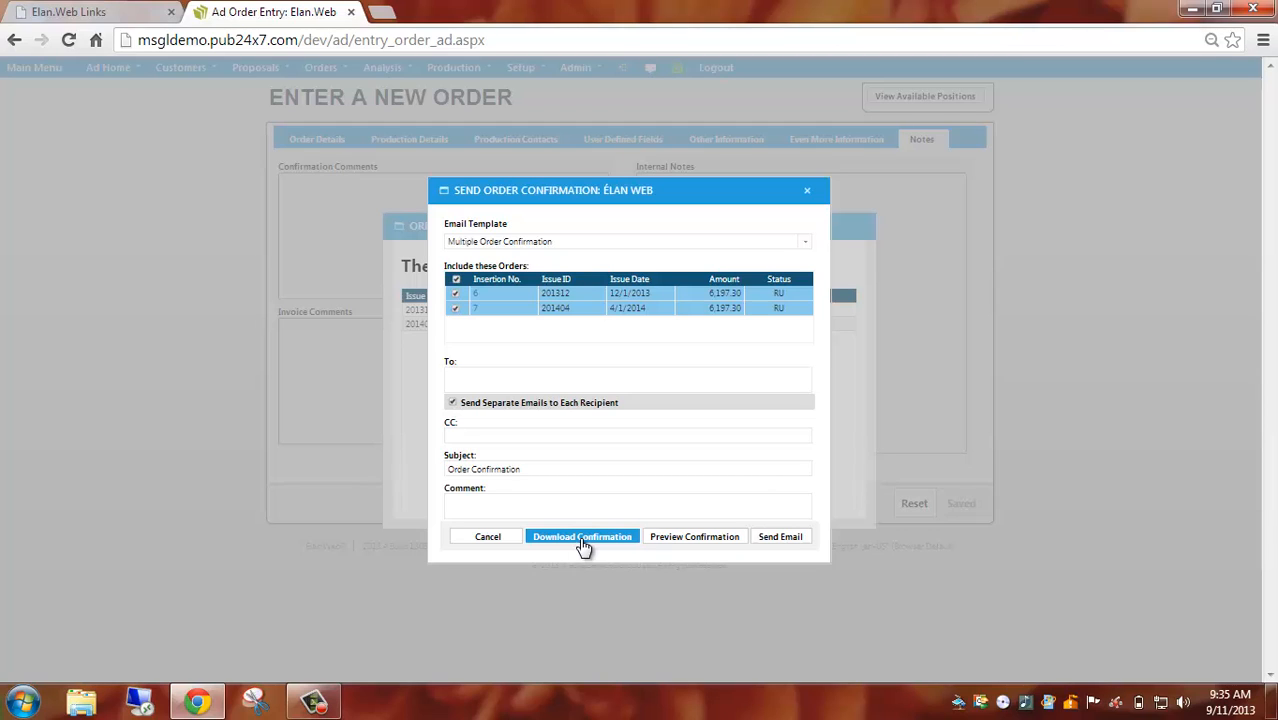
{"action": "left_click", "coordinate": [510, 539]}
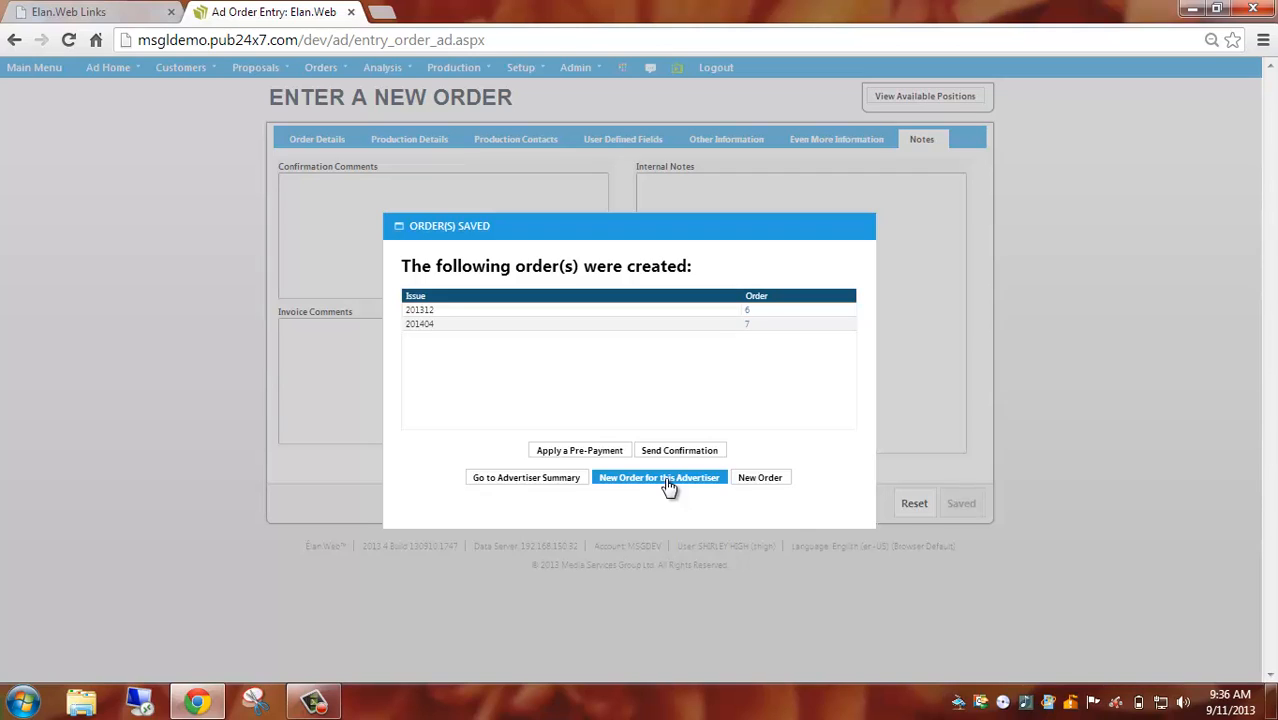
Start a new order that is not tied to the current advertiser.
{"action": "left_click", "coordinate": [759, 478]}
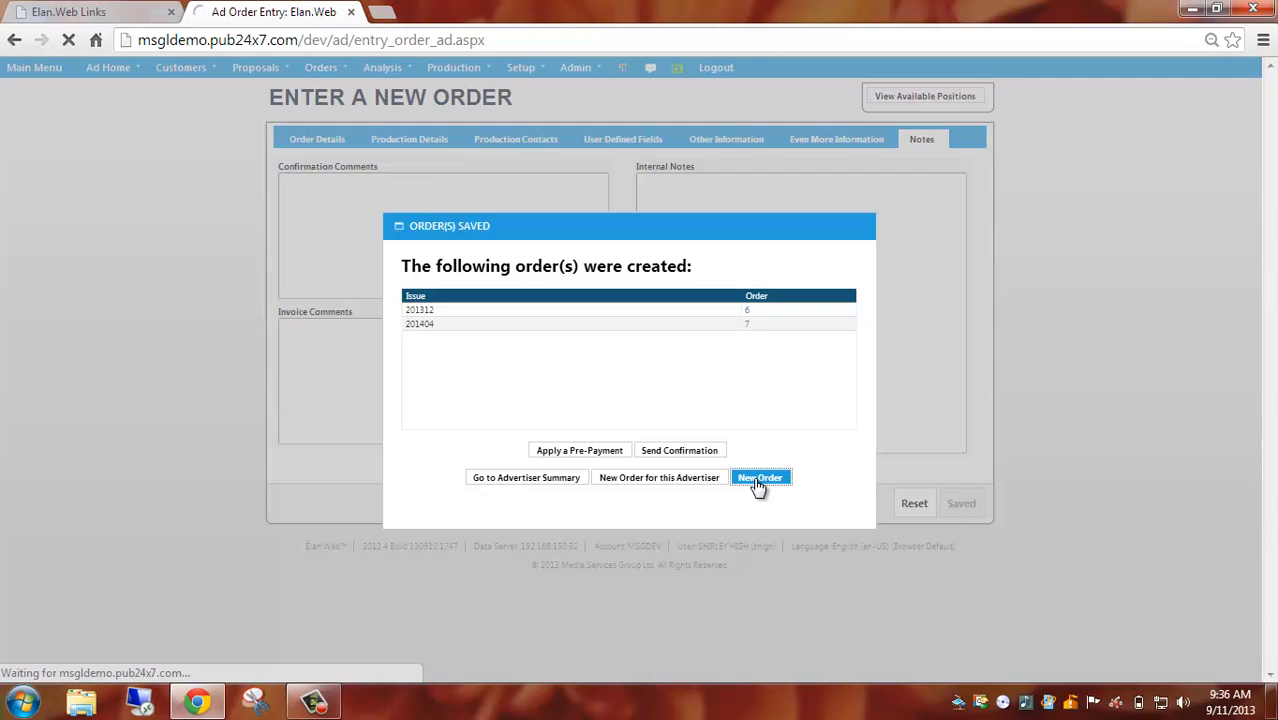